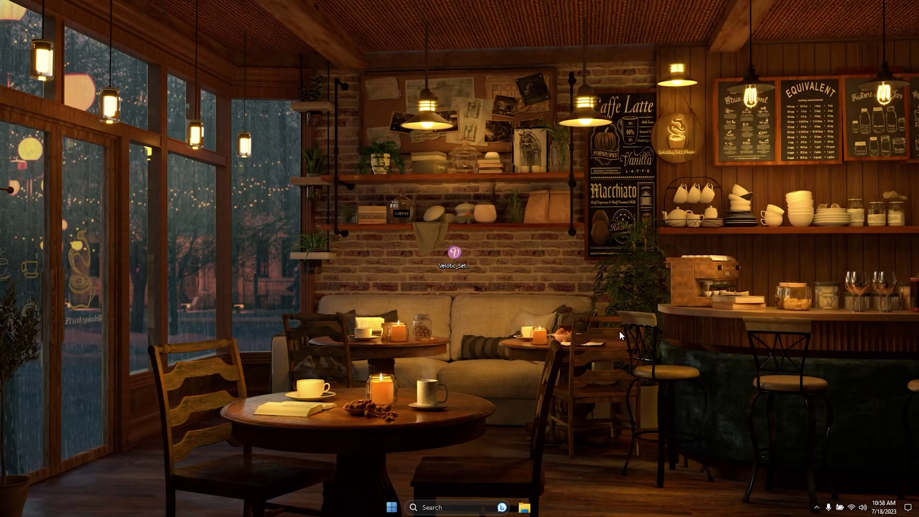
- Run the Velotic_Setup installer from its desktop shortcut
double_click(454, 254)
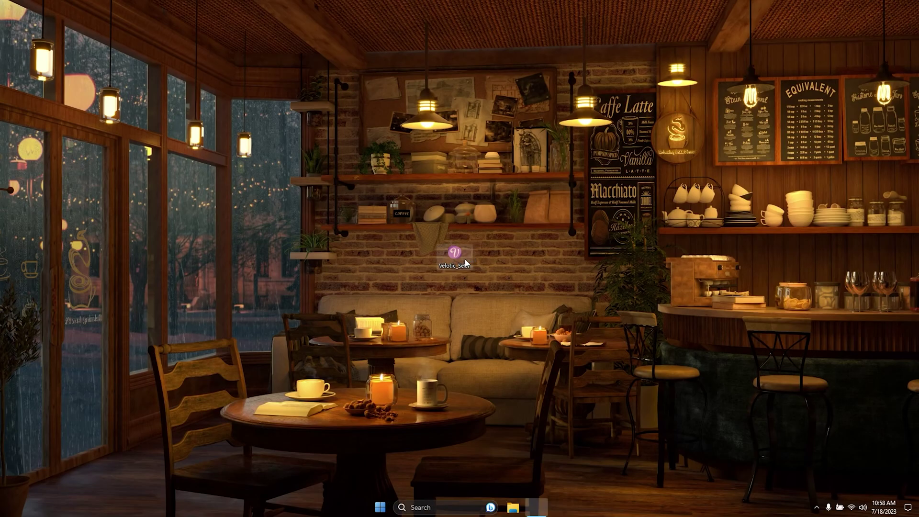
- Accept the license and take the Velotic 1.1.0 setup wizard through Install to Finish
click(378, 317)
click(529, 347)
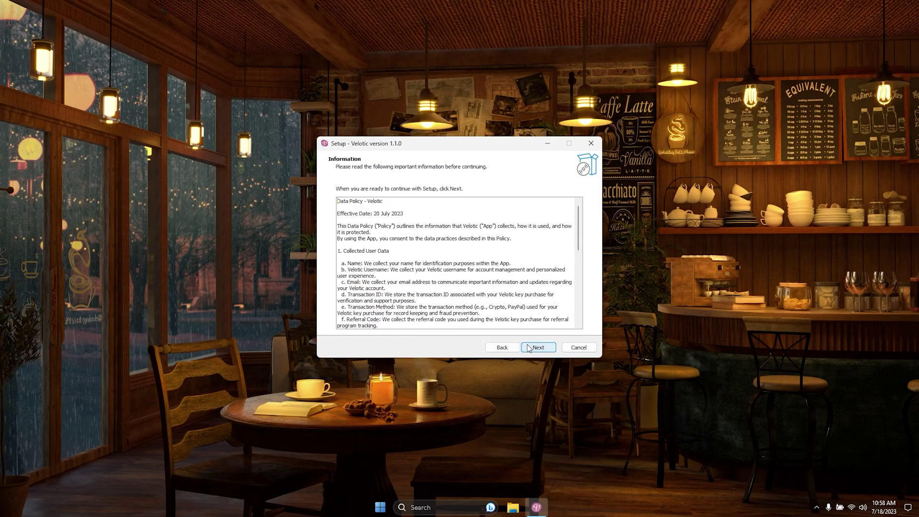
click(529, 348)
click(529, 348)
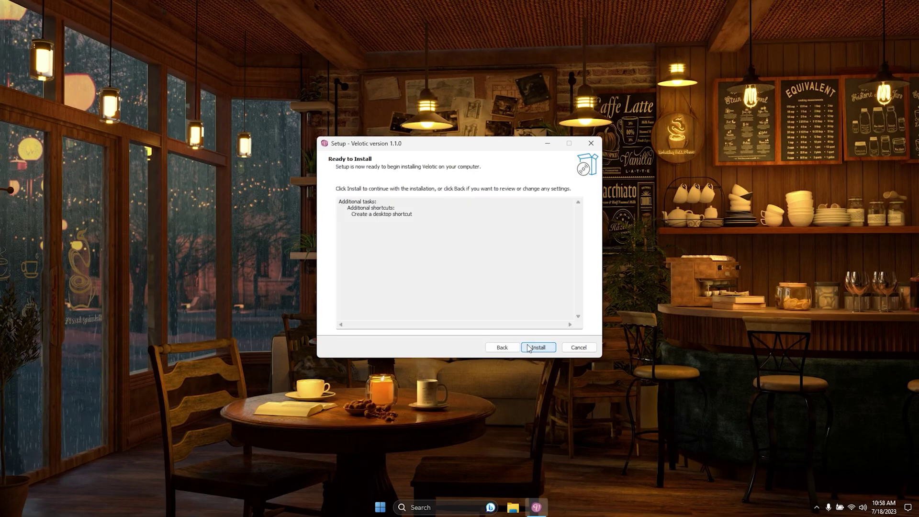
click(529, 348)
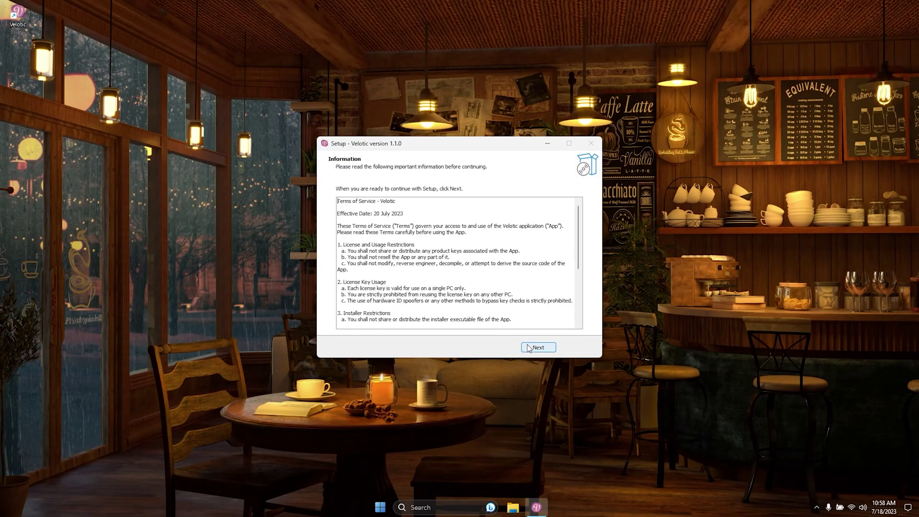
click(528, 348)
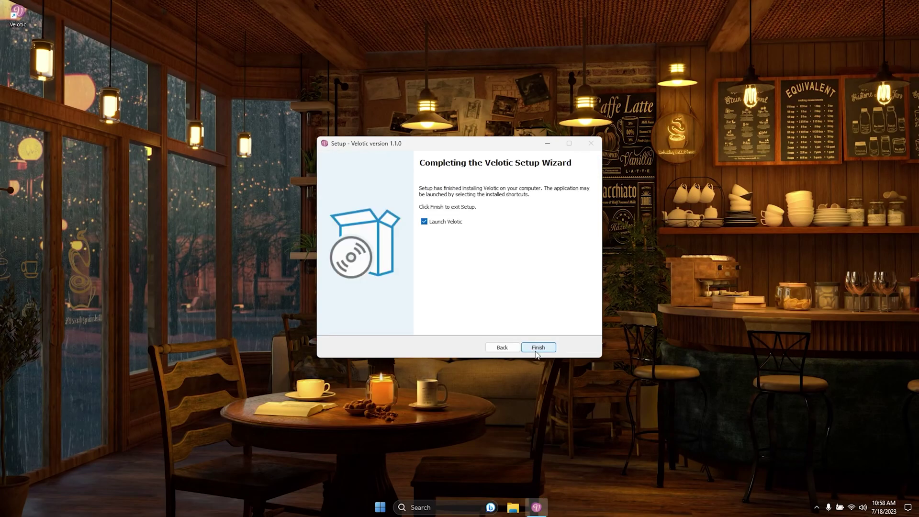
click(538, 348)
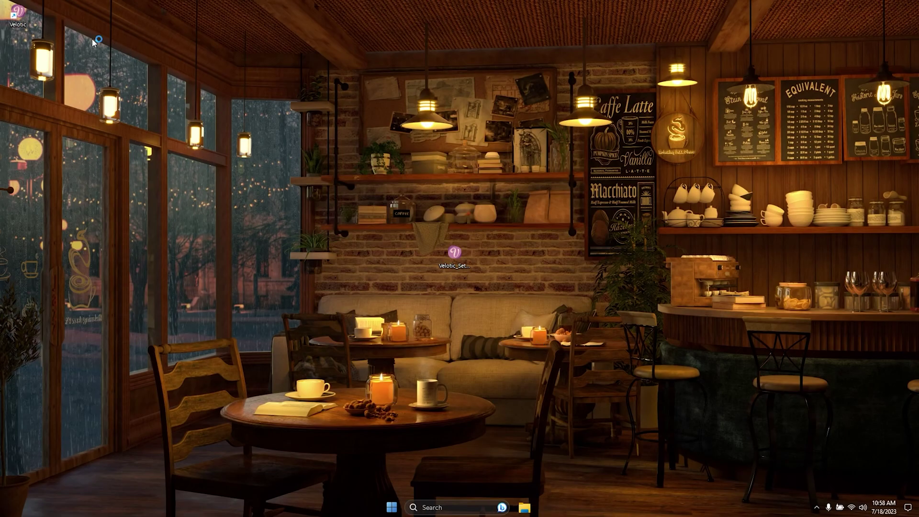
- Move the Velotic shortcut beside Velotic_Setup, refresh the desktop, and open Velotic's Register window
drag(21, 18, 375, 245)
right_click(477, 323)
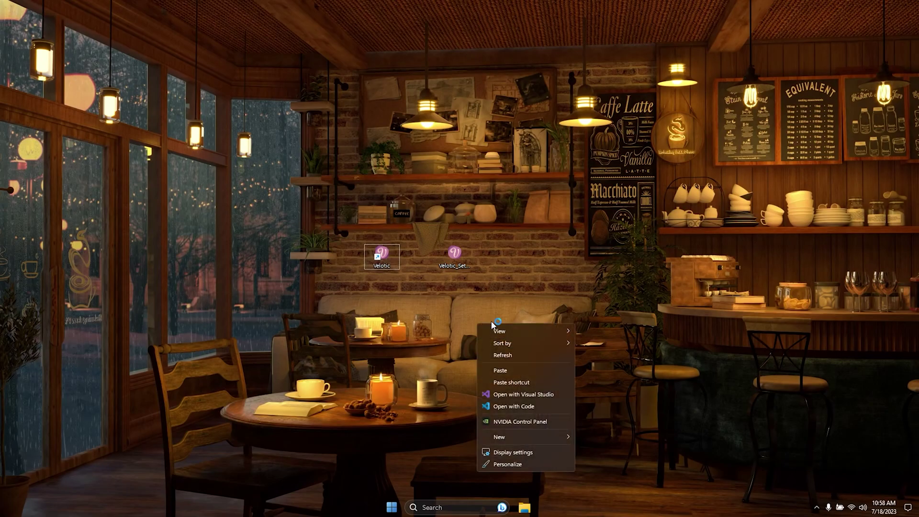
click(497, 354)
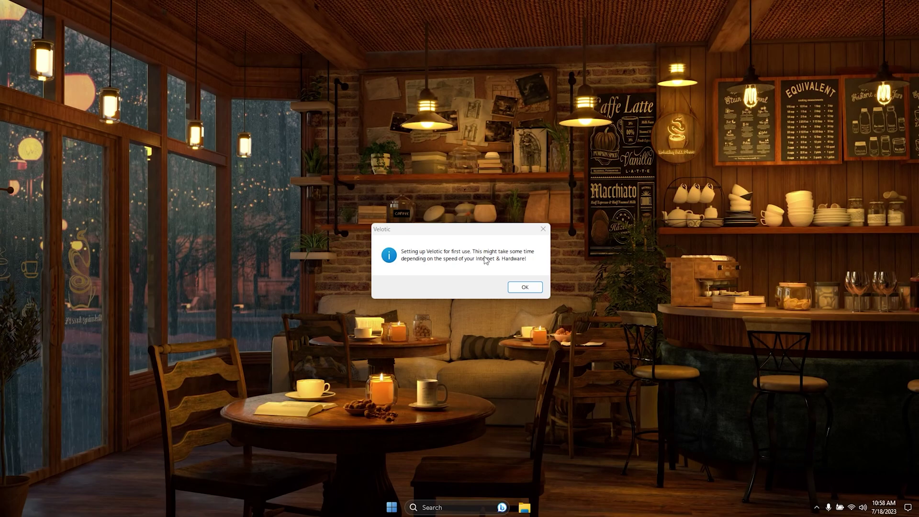
click(525, 287)
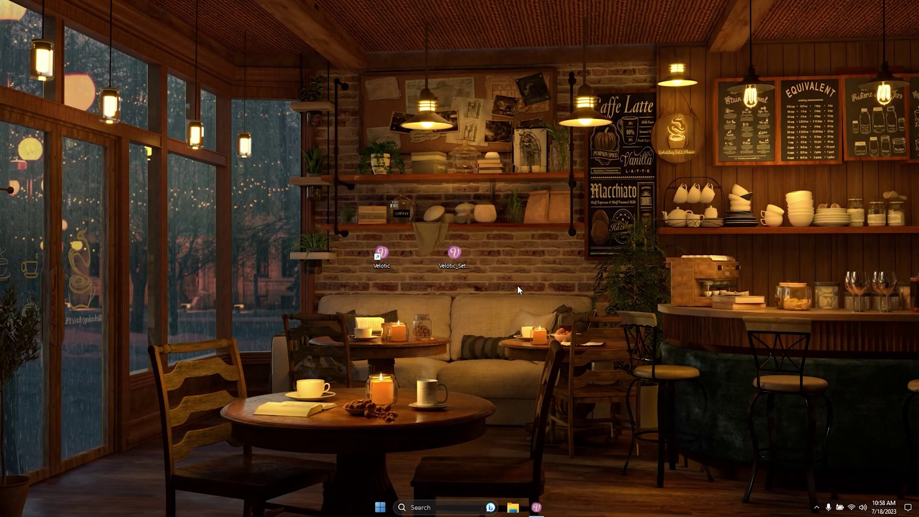
click(536, 507)
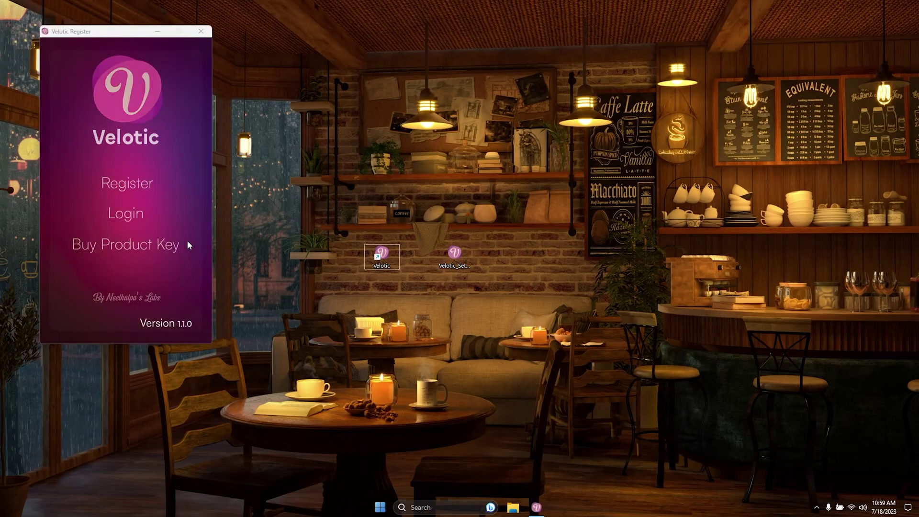
- Fill in the user's full name, e-mail address and pasted product key, then submit registration
click(137, 184)
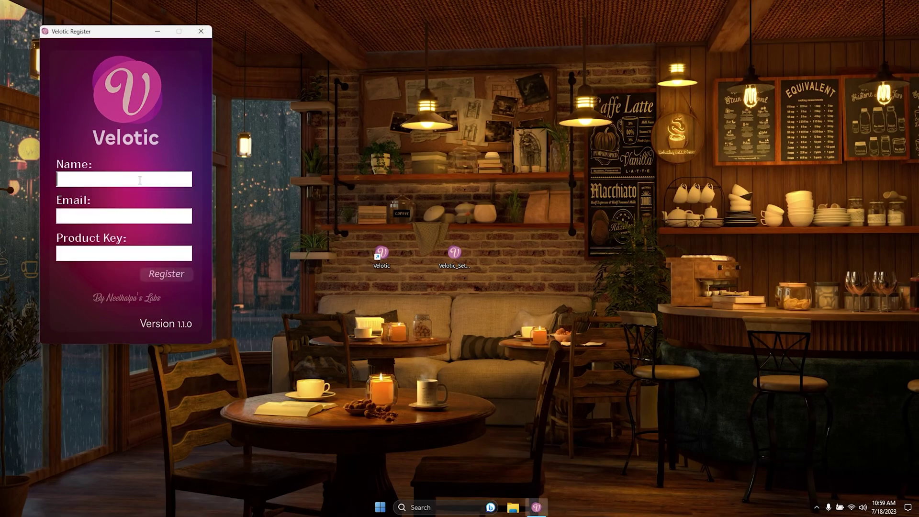
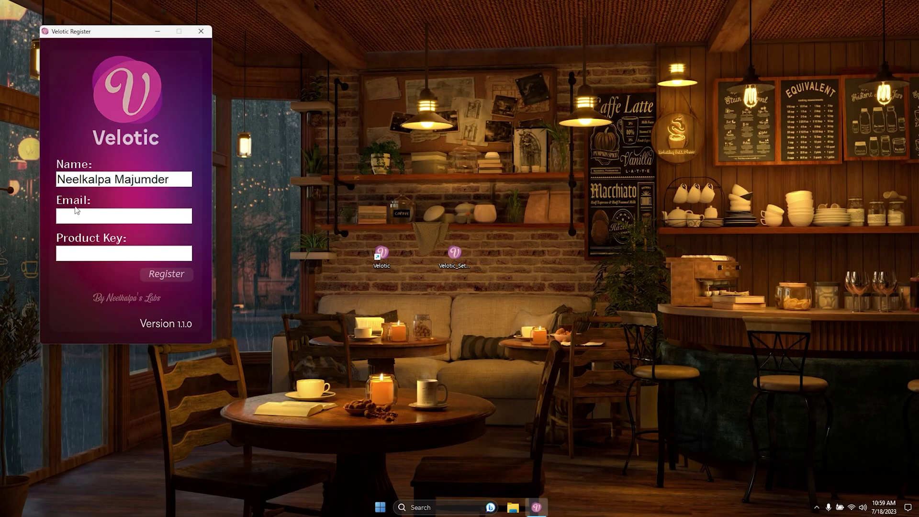
drag(94, 35, 390, 88)
click(431, 273)
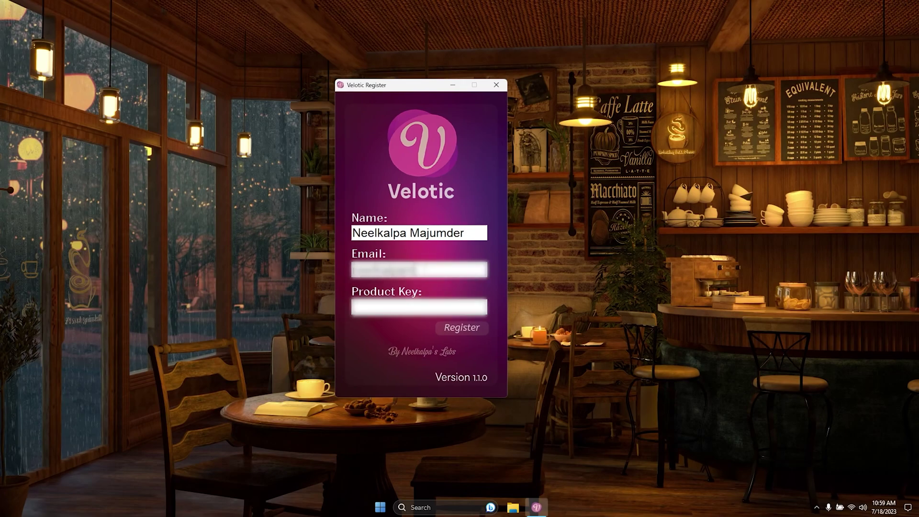
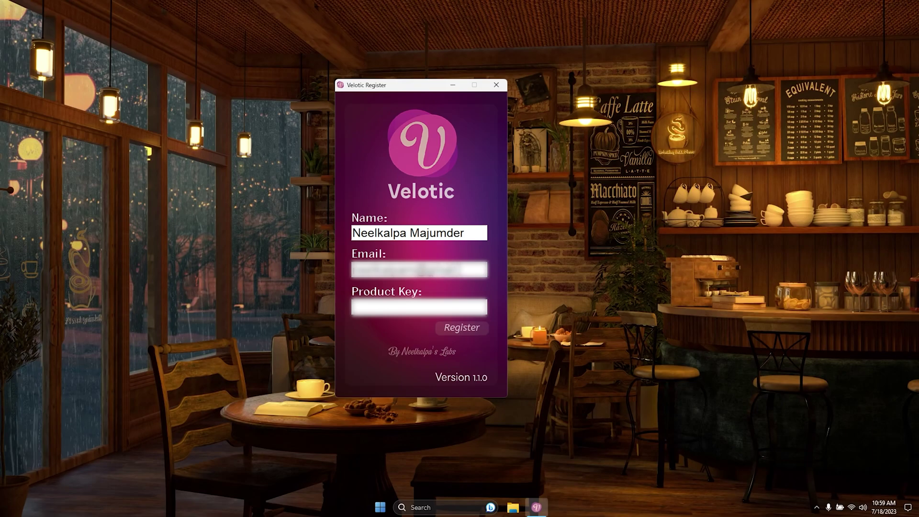
click(453, 302)
key(ctrl+v)
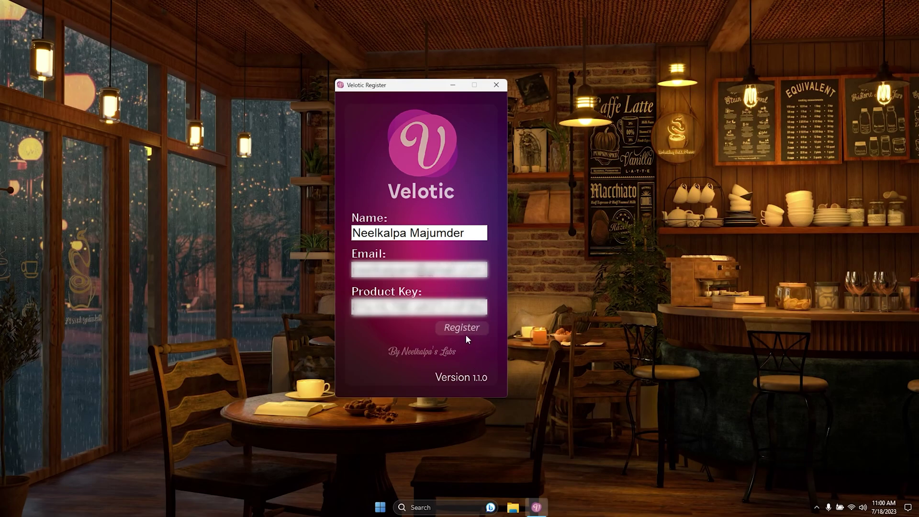
click(467, 329)
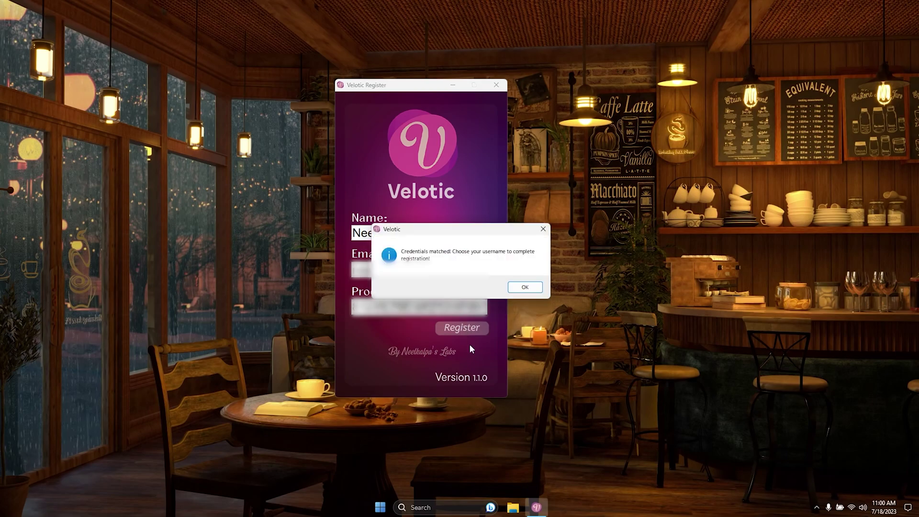
- Enter a chosen username, submit it, and confirm the registration success message
click(523, 287)
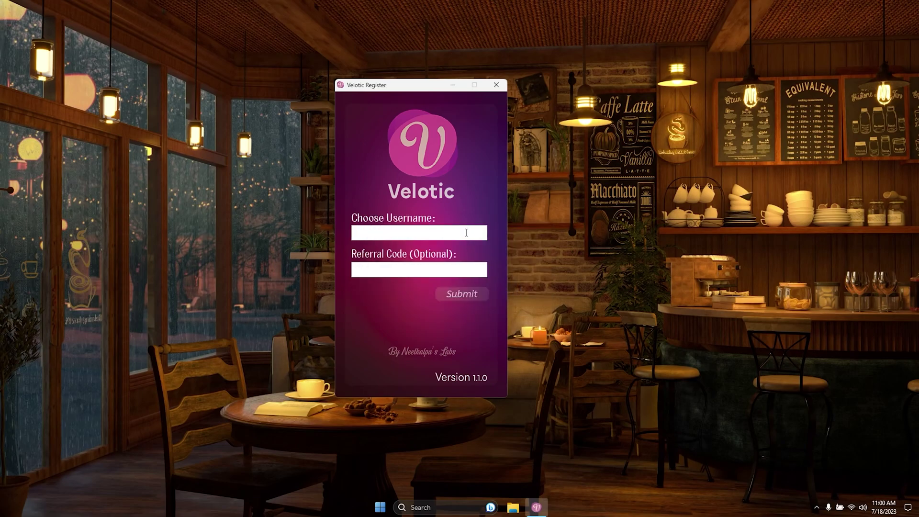
text(neel)
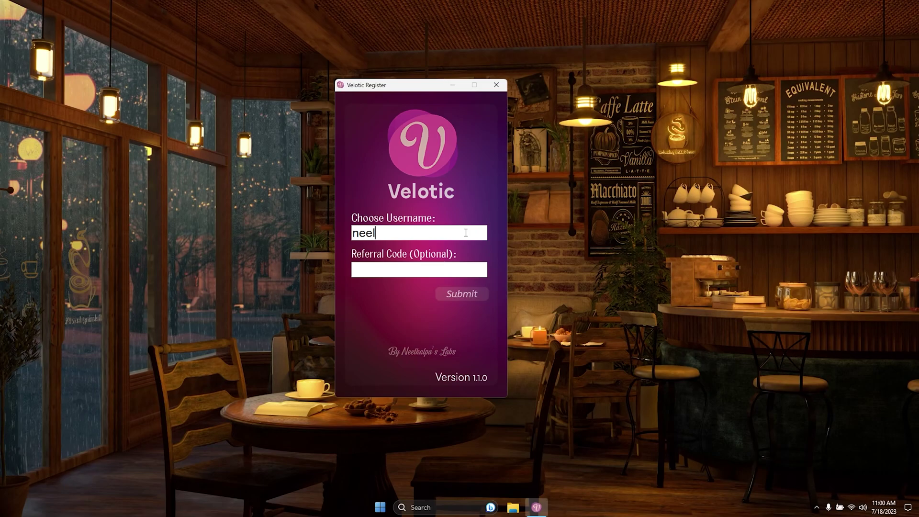
click(416, 267)
key(Return)
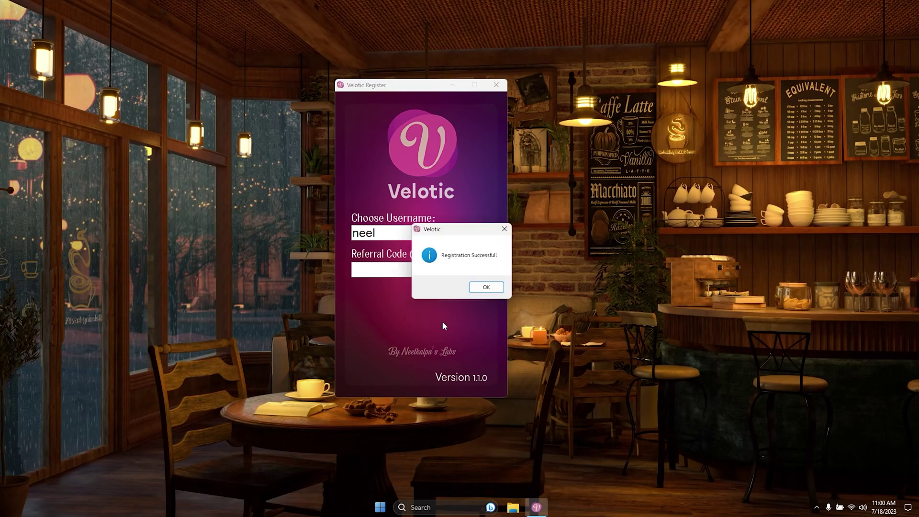
click(475, 288)
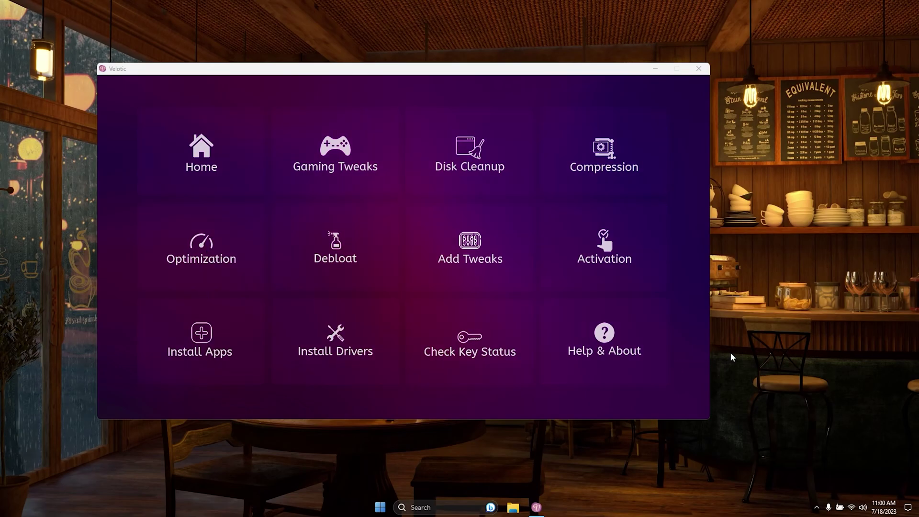
- Create a system restore point from the Home page and confirm its success message
click(193, 162)
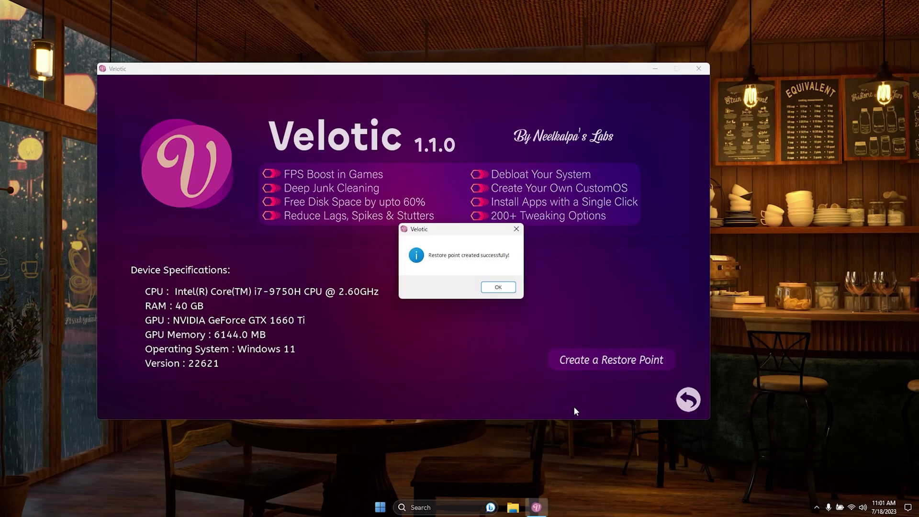
click(498, 288)
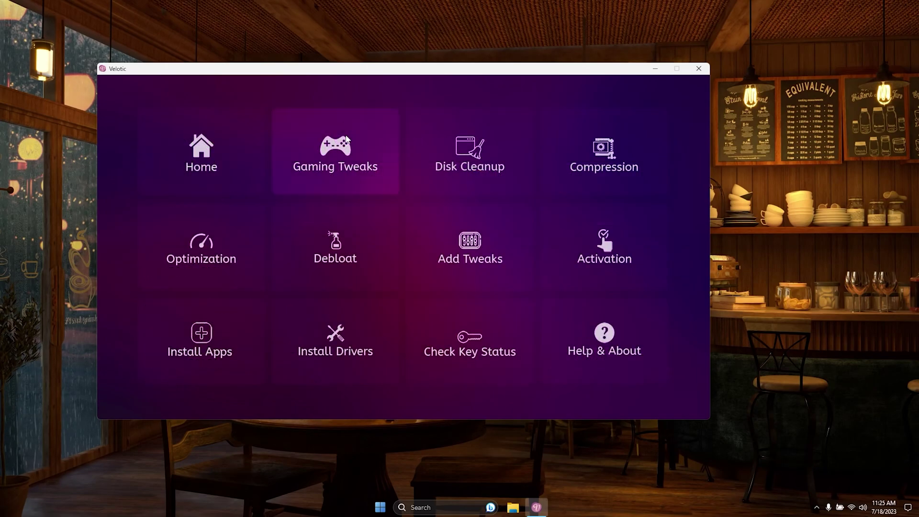
- Open Gaming Tweaks and step through the letter tabs from D–F to S–U, ending on VWX
click(351, 146)
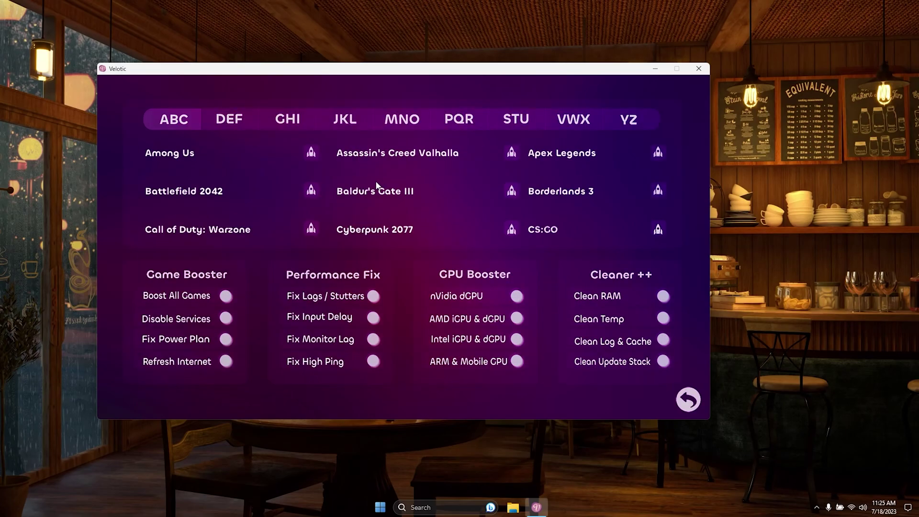
click(235, 123)
click(281, 127)
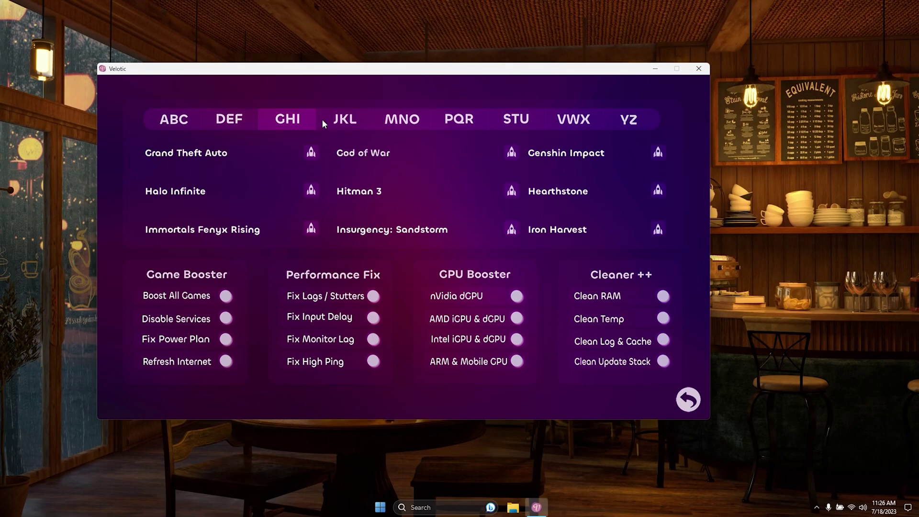
click(338, 123)
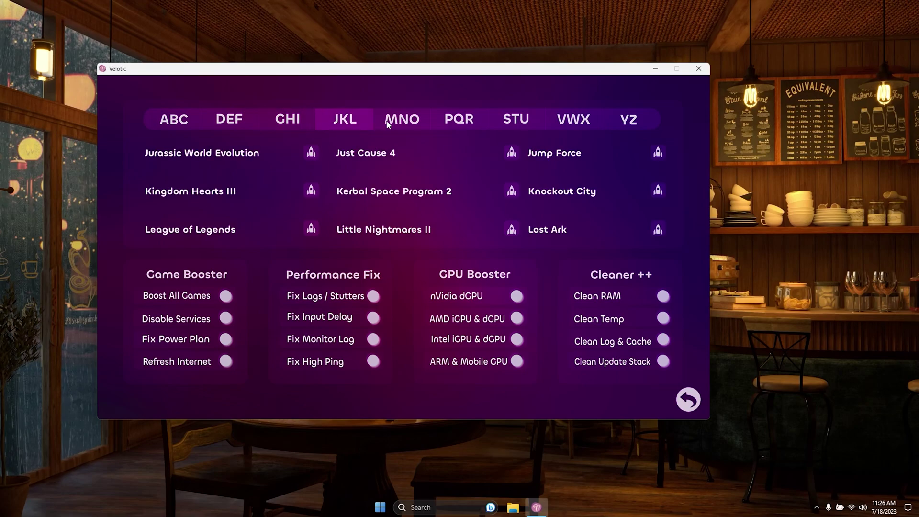
click(399, 122)
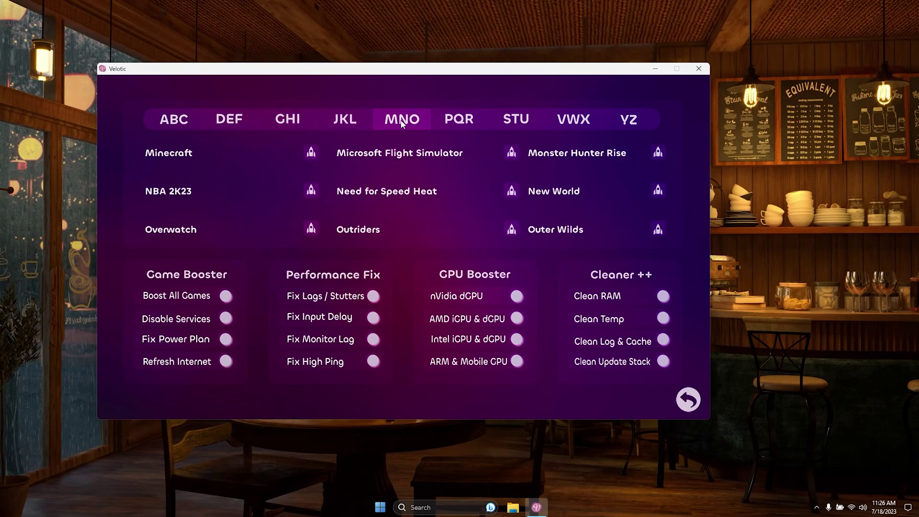
click(466, 119)
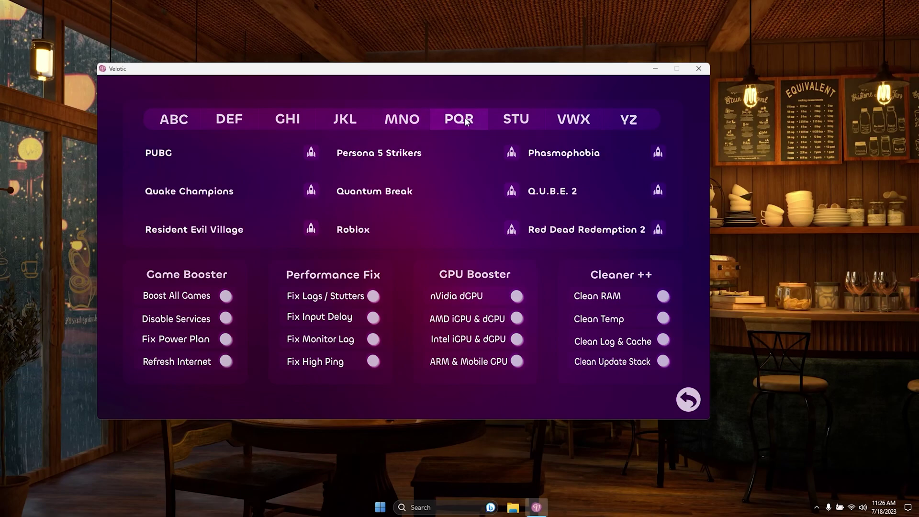
click(508, 121)
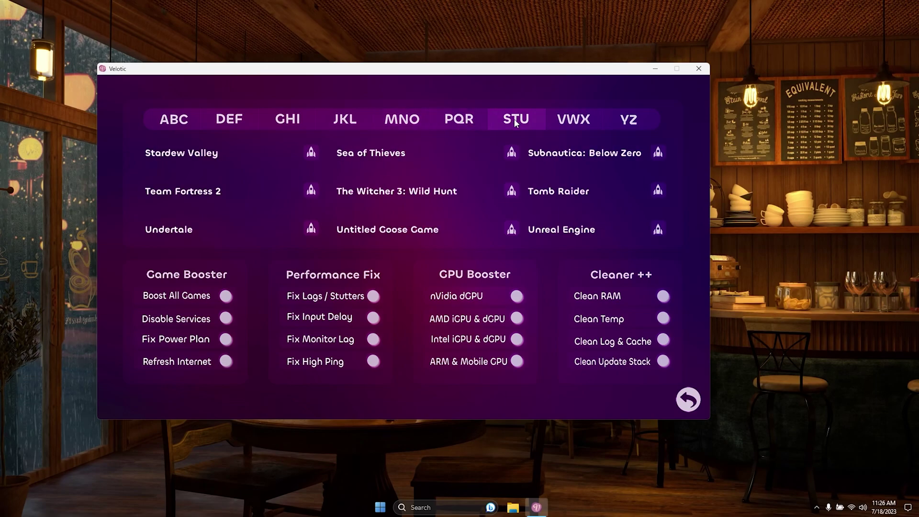
click(565, 121)
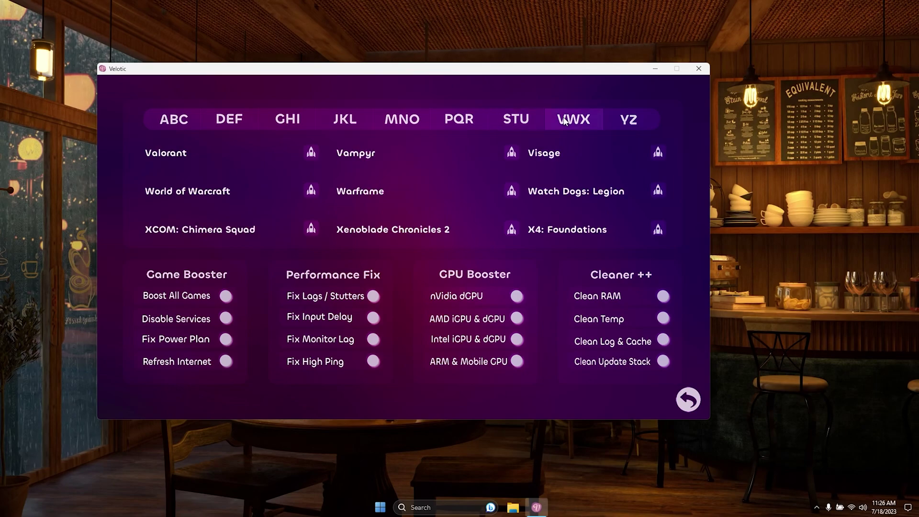
- On the YZ tab, apply the nVidia dGPU boost and Clean Temp, confirming each success
click(622, 124)
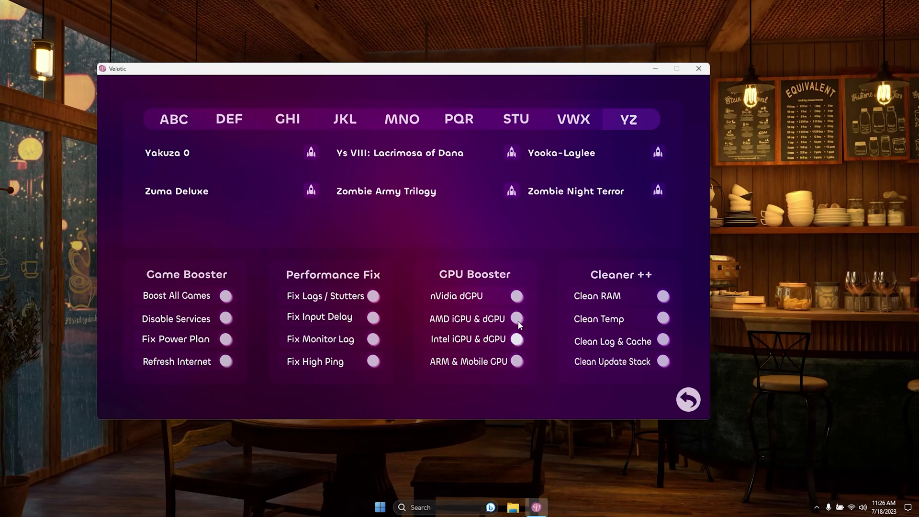
click(516, 297)
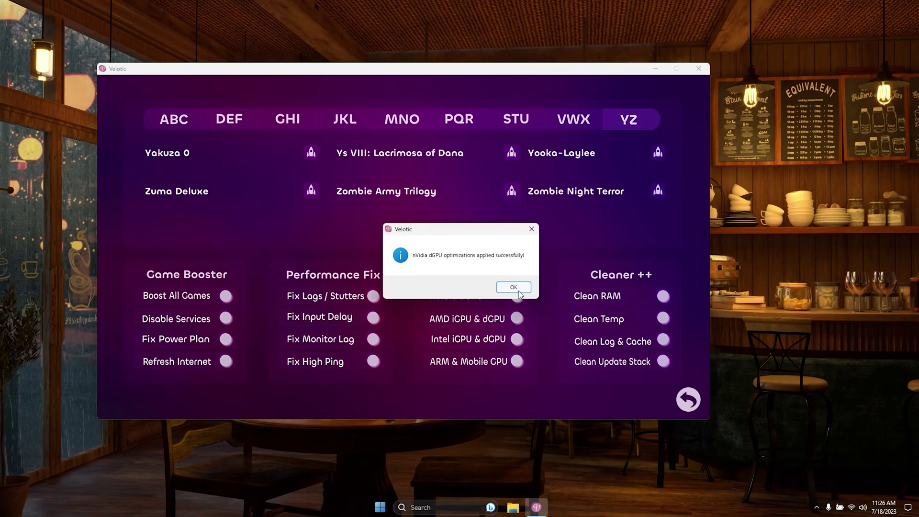
click(513, 287)
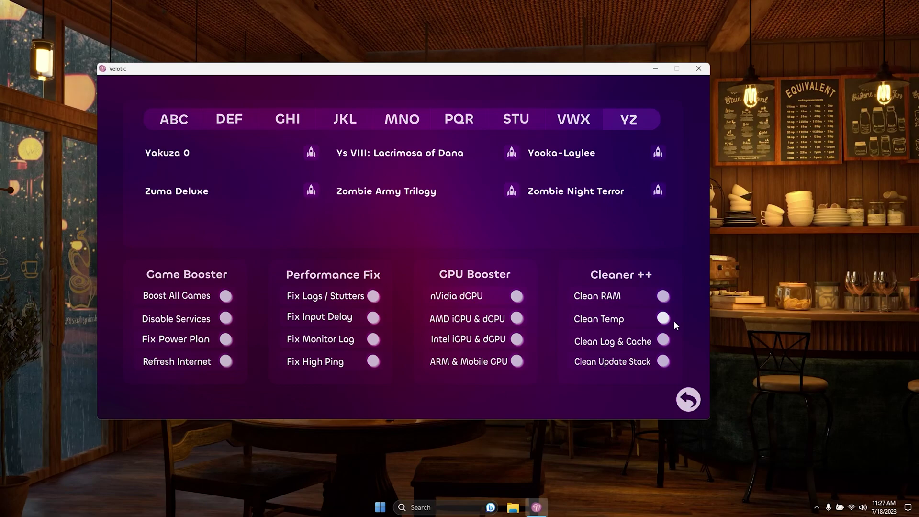
click(674, 318)
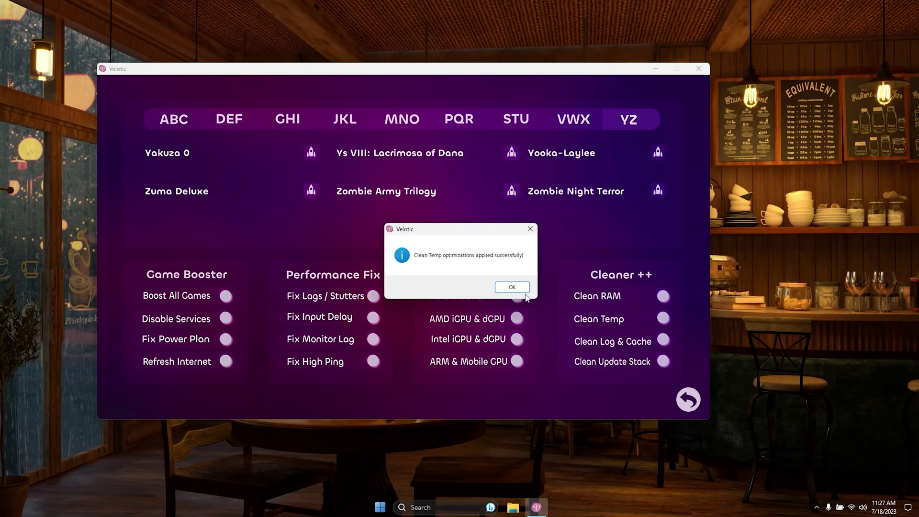
click(512, 287)
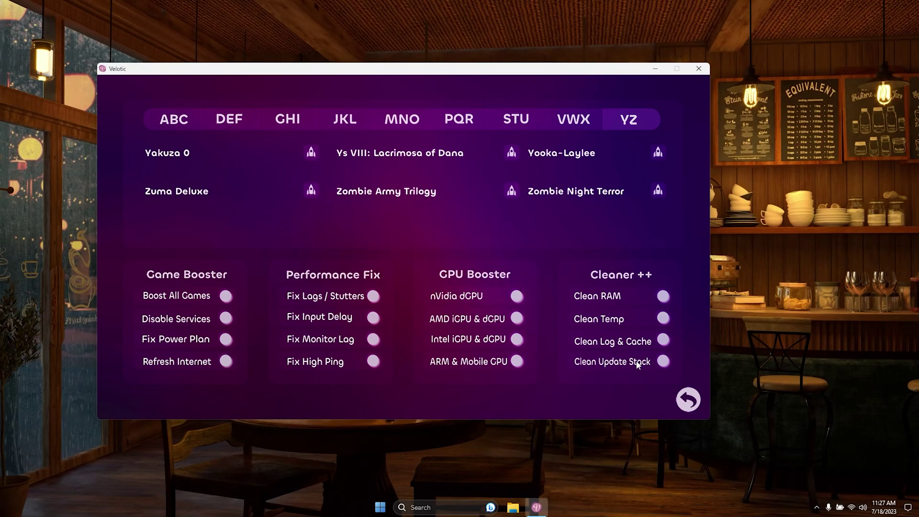
- In Disk Cleanup, switch auto-cleaning to Clean All Junk and install the memory cleaner
click(688, 399)
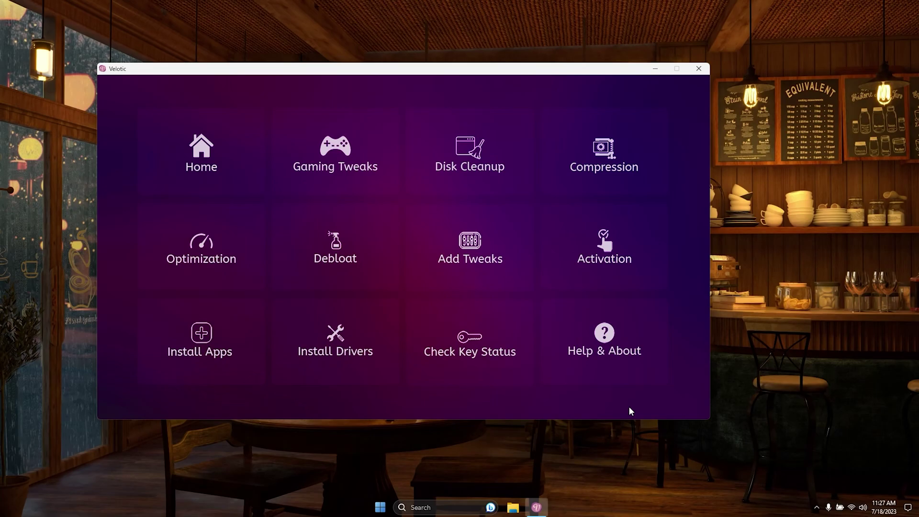
click(496, 167)
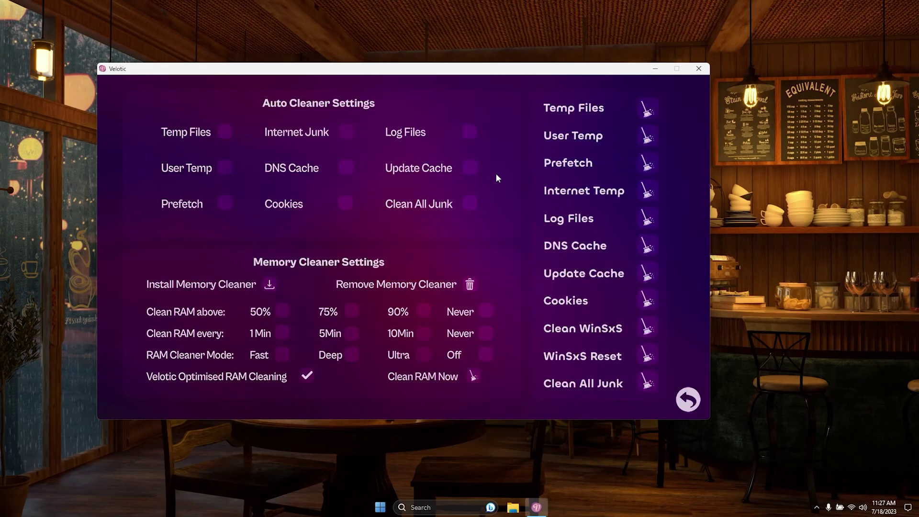
click(224, 132)
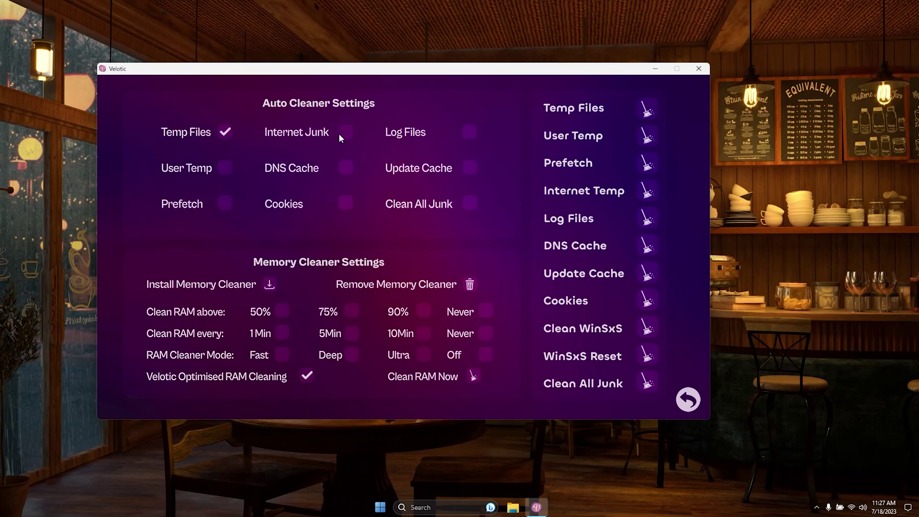
click(323, 145)
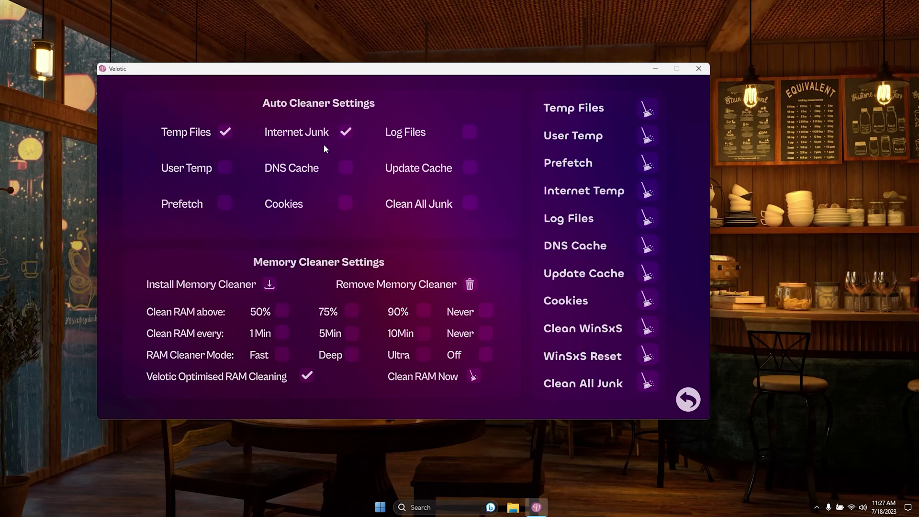
click(360, 232)
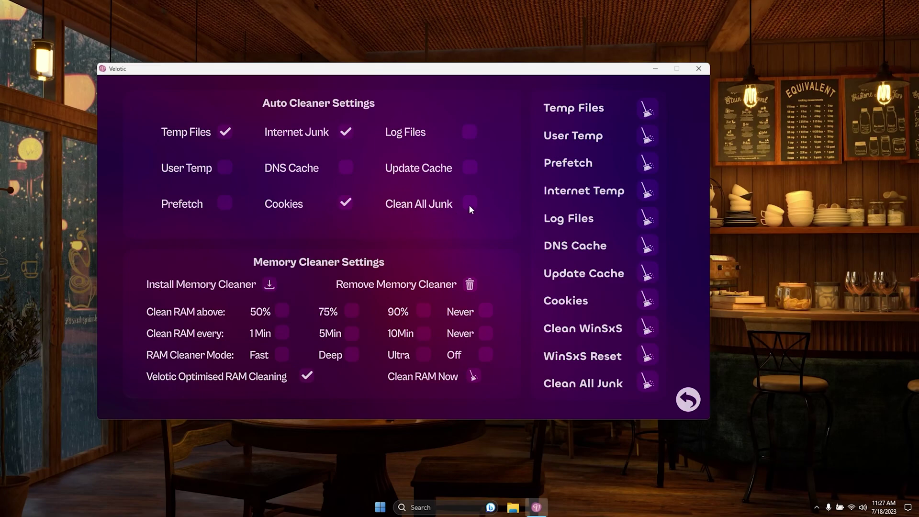
click(464, 232)
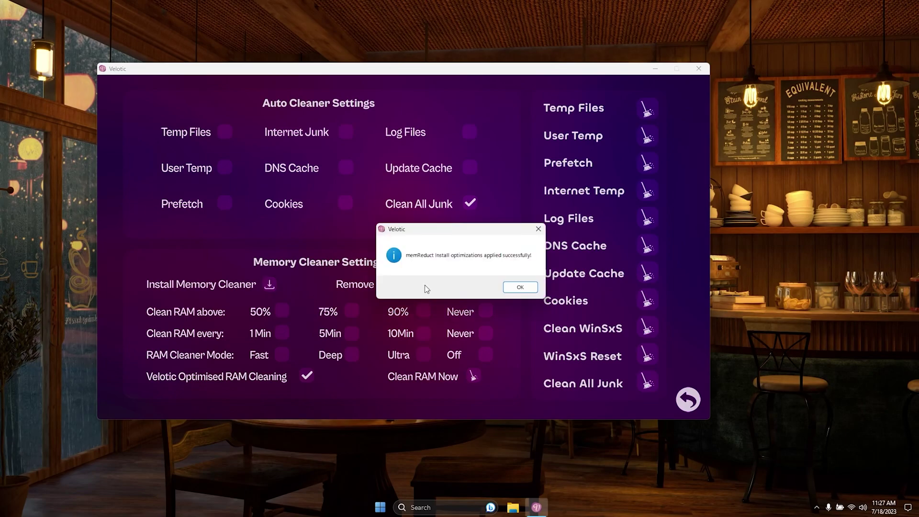
click(517, 288)
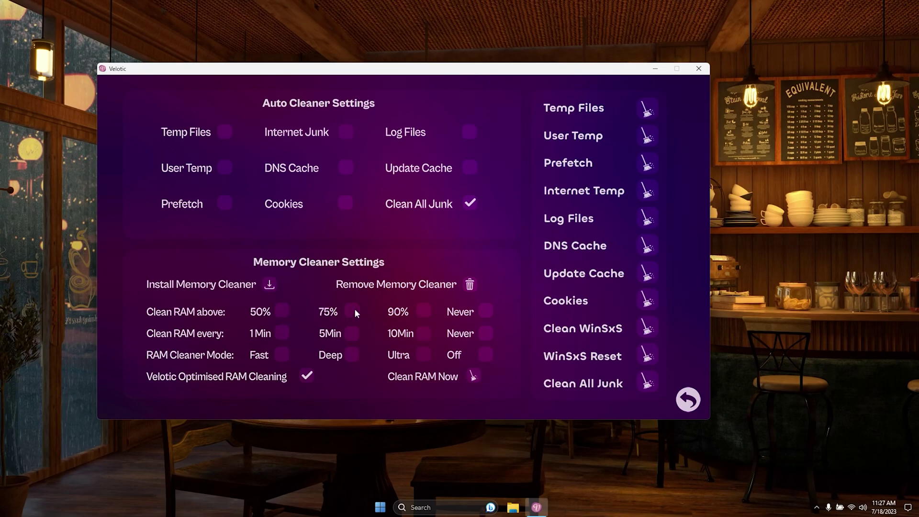
- Keep Velotic Optimised RAM Cleaning after trying the 75%, 10-minute and Fast modes, then clean User Temp
click(355, 322)
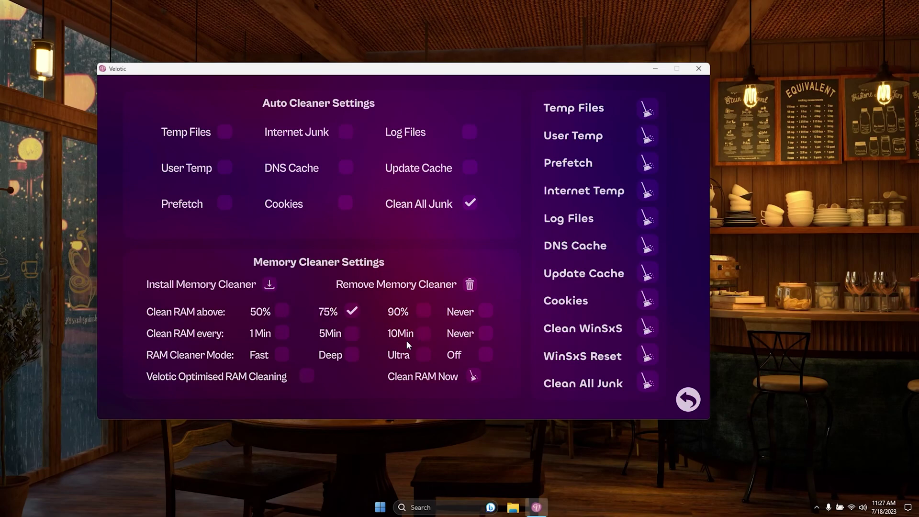
click(423, 333)
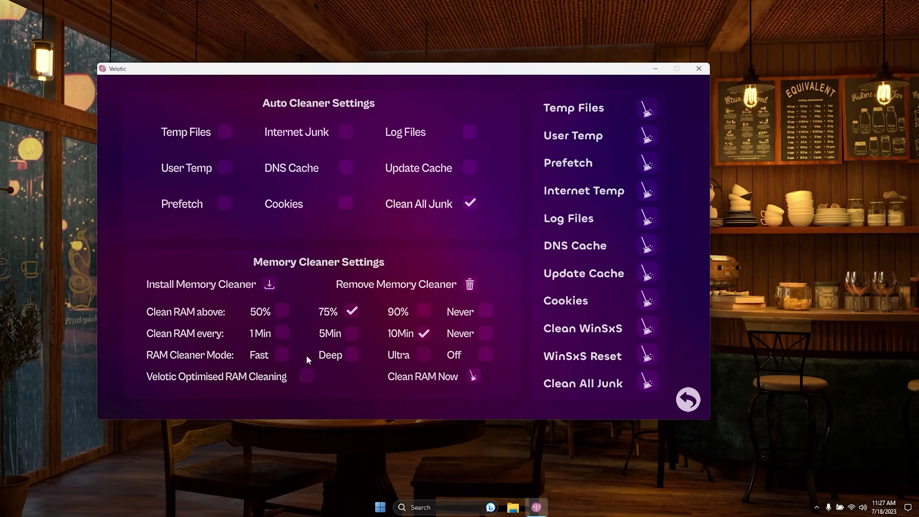
click(282, 355)
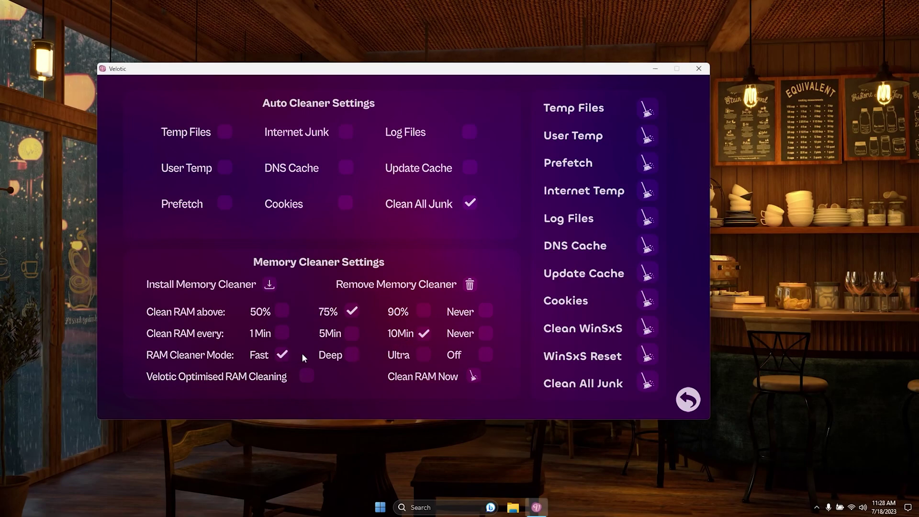
click(322, 382)
click(647, 136)
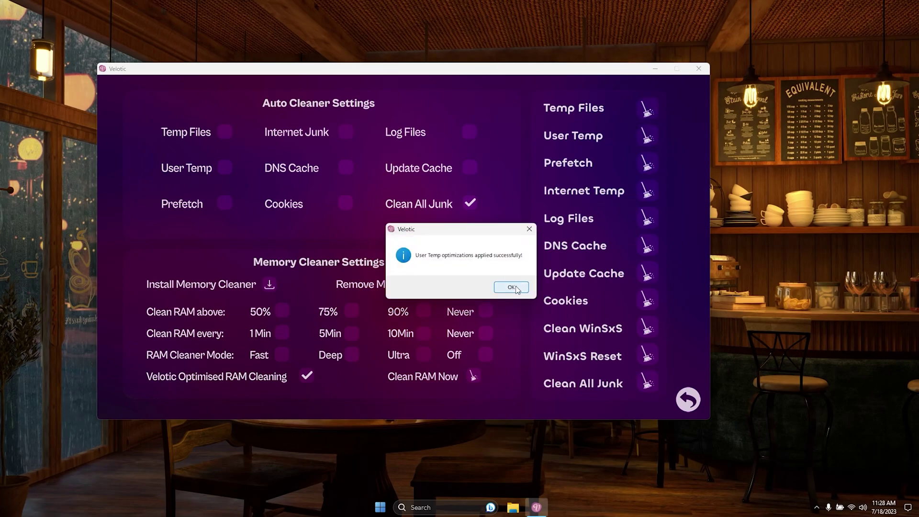
click(511, 287)
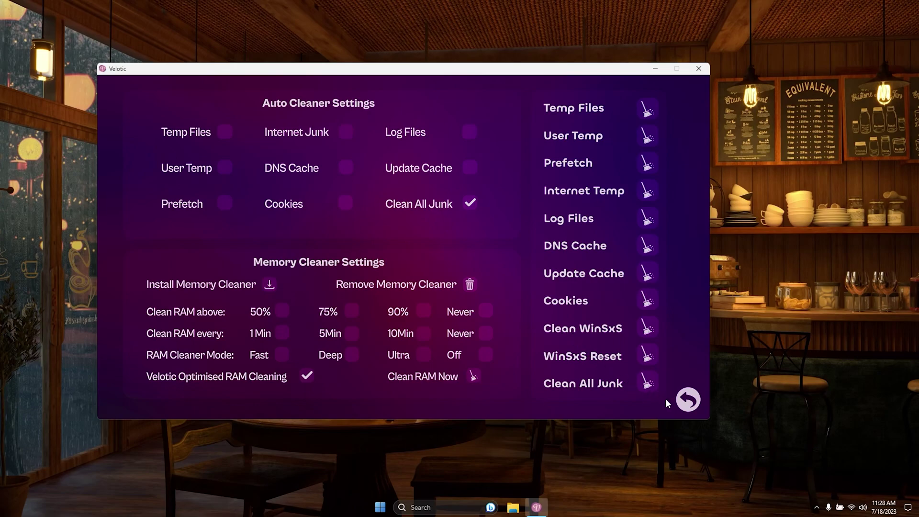
click(696, 394)
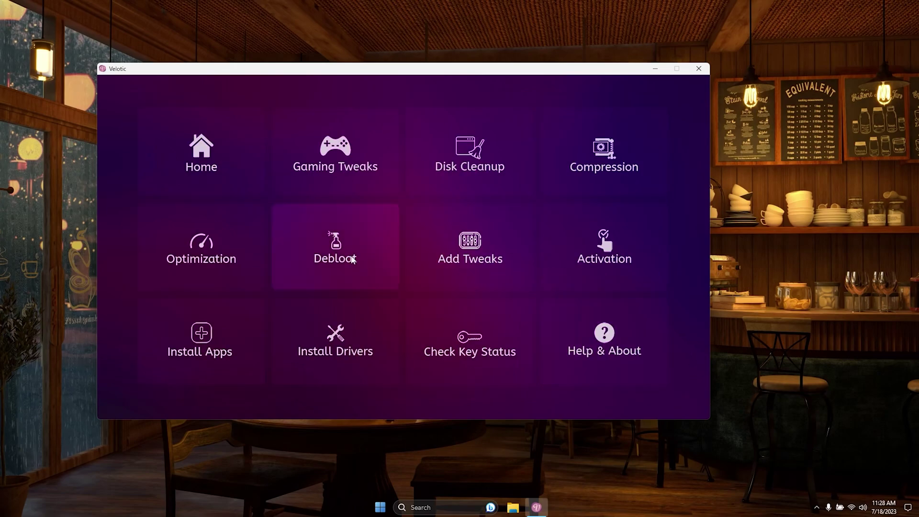
- Compress the C: home drive with LZX on the Compression page and confirm success
click(607, 150)
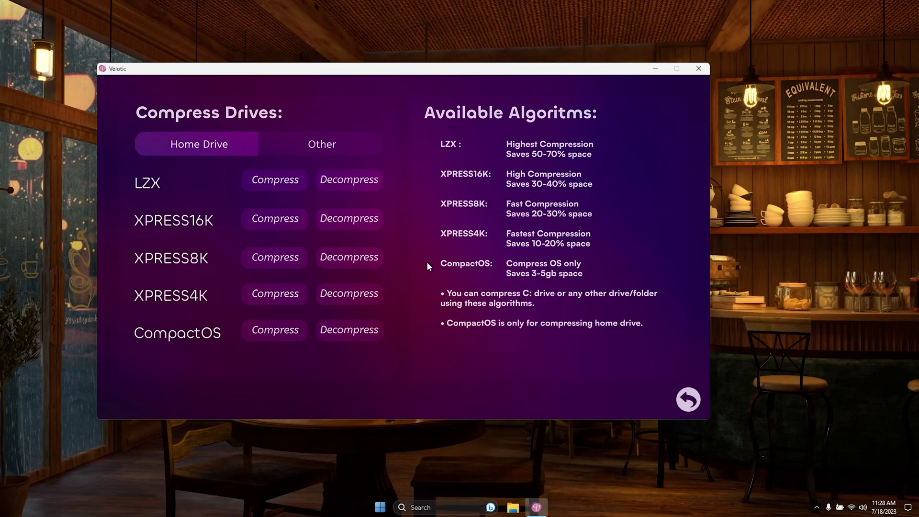
click(356, 150)
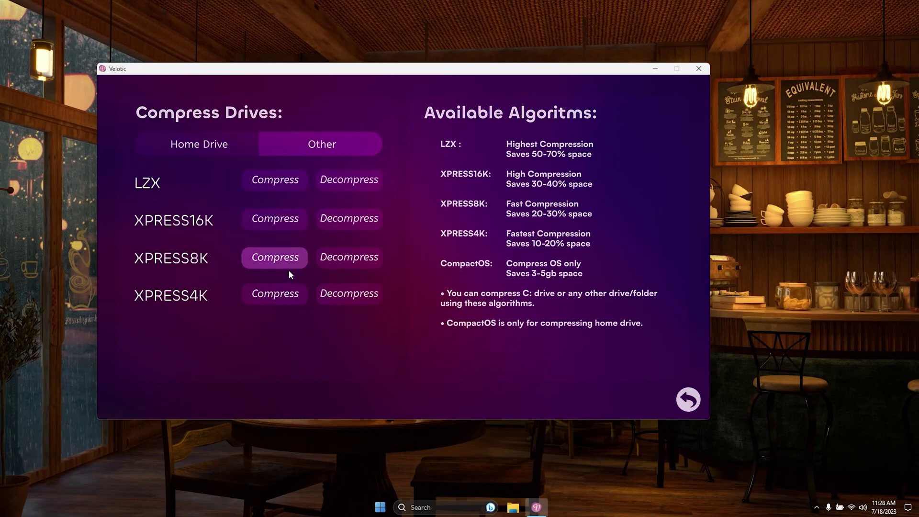
click(206, 150)
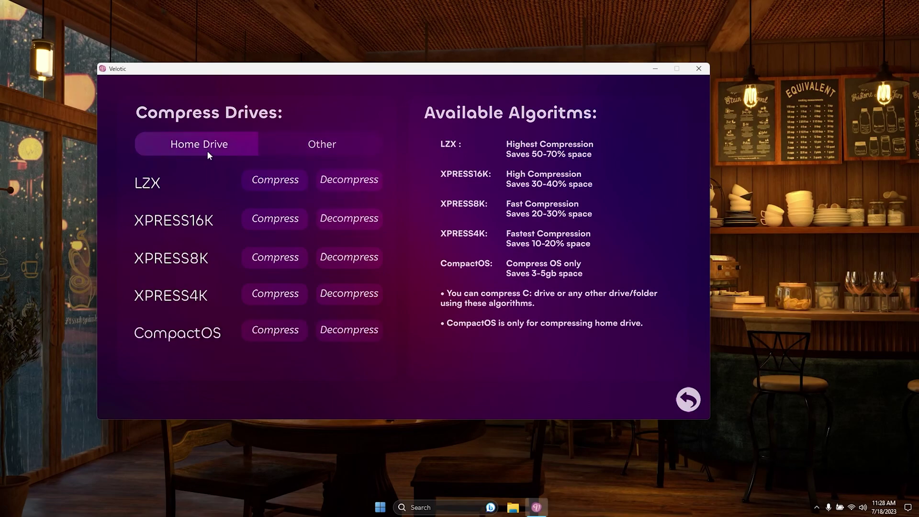
click(258, 181)
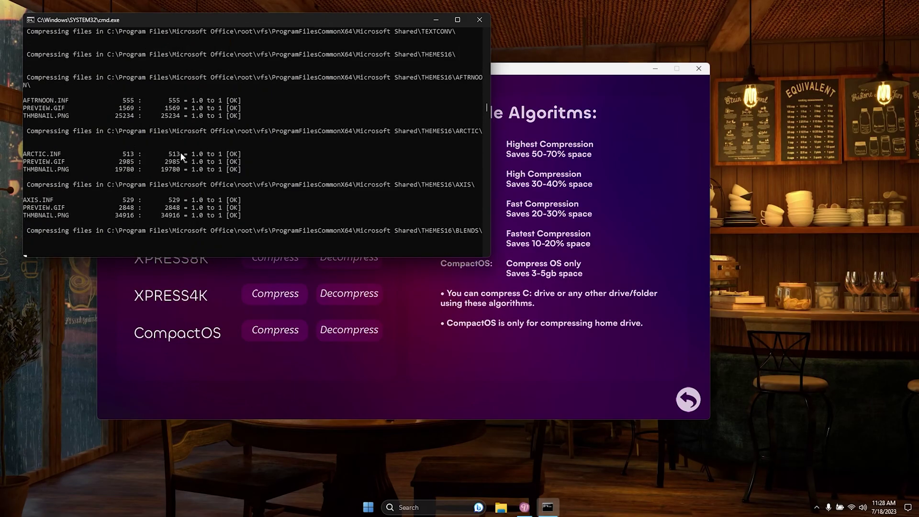
click(479, 20)
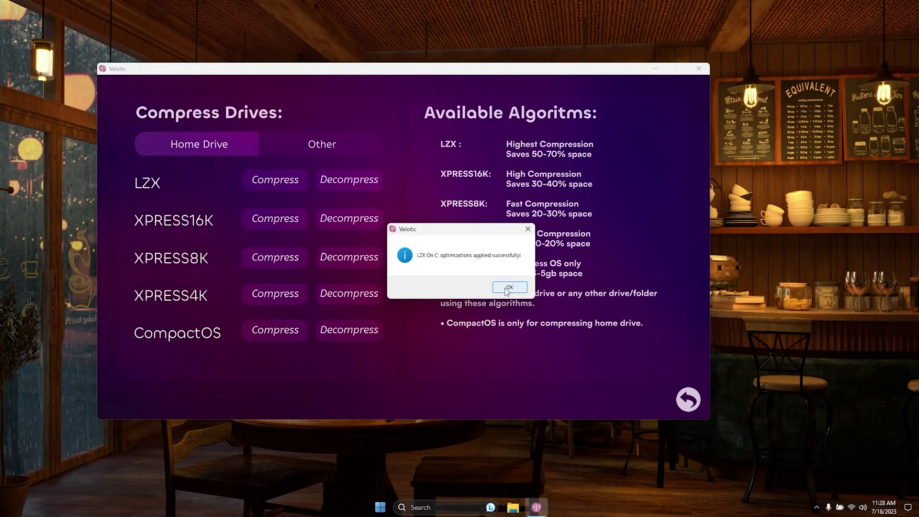
click(510, 287)
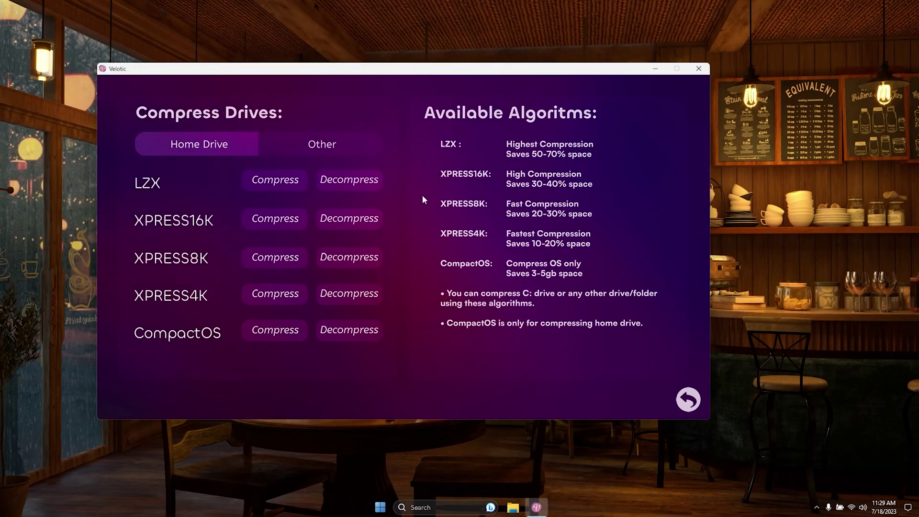
- Under the Other tab, run LZX compression on the D: drive chosen in Select Folder
click(339, 148)
click(280, 182)
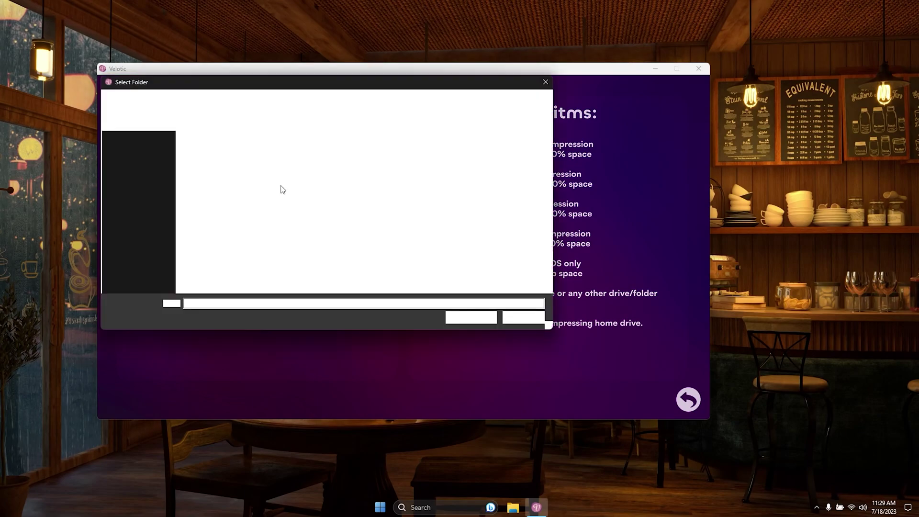
click(151, 257)
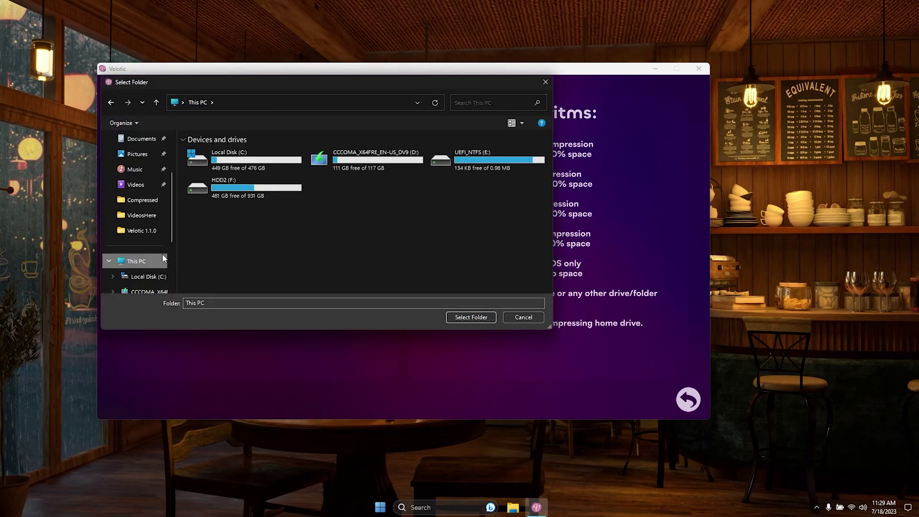
click(344, 164)
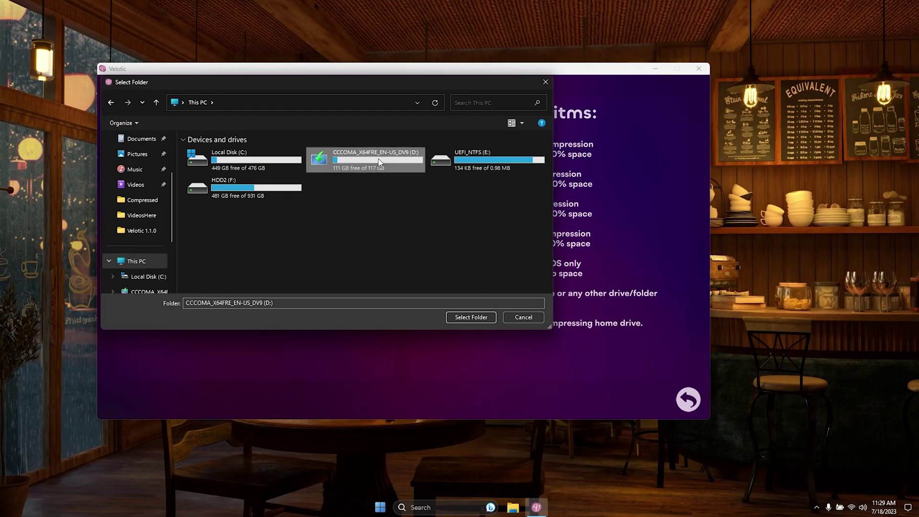
click(441, 162)
click(393, 164)
click(471, 317)
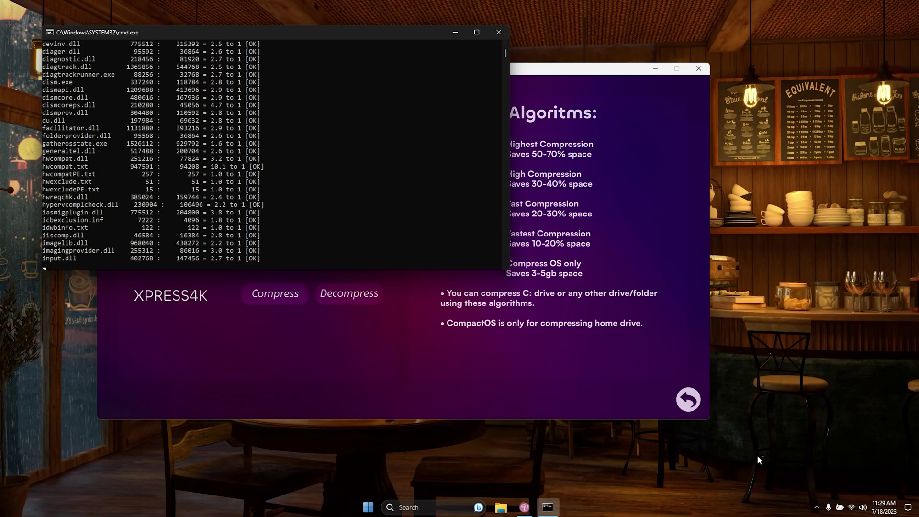
click(816, 507)
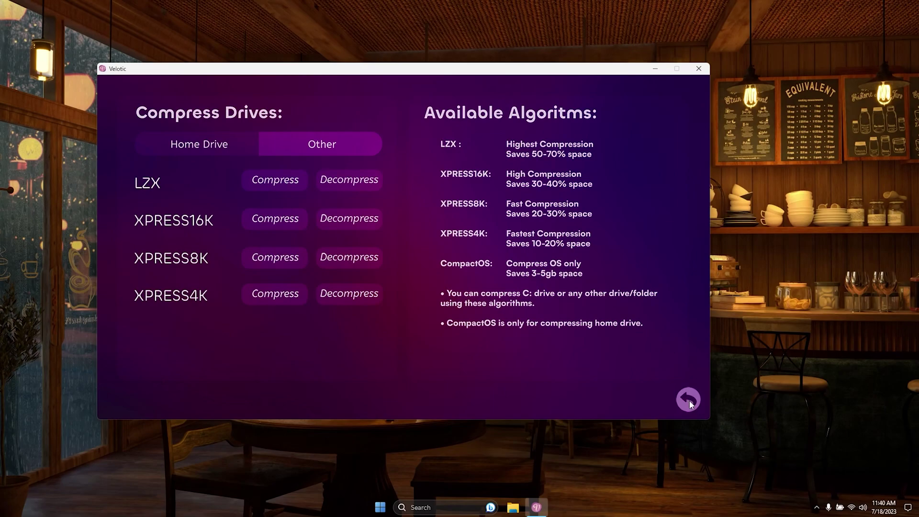
- On the Optimization page, apply the Optimize CPU and Optimize RAM tweaks
click(688, 399)
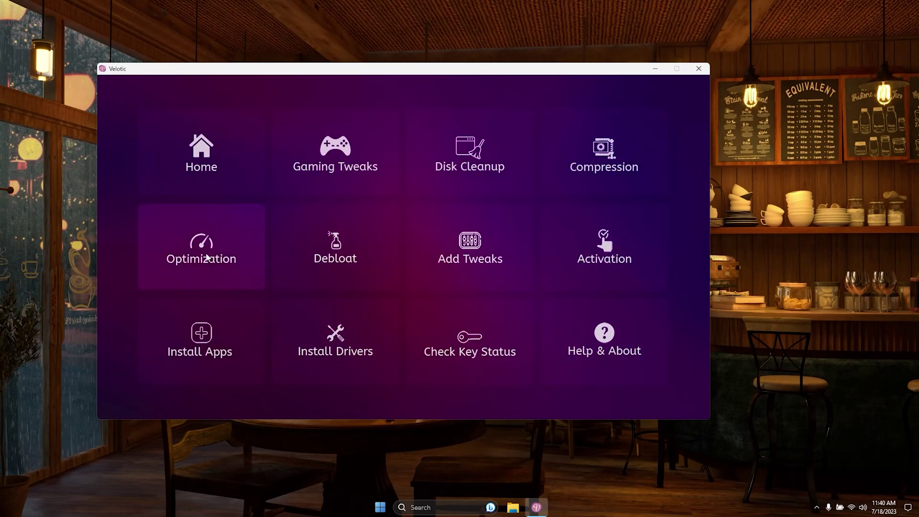
click(208, 257)
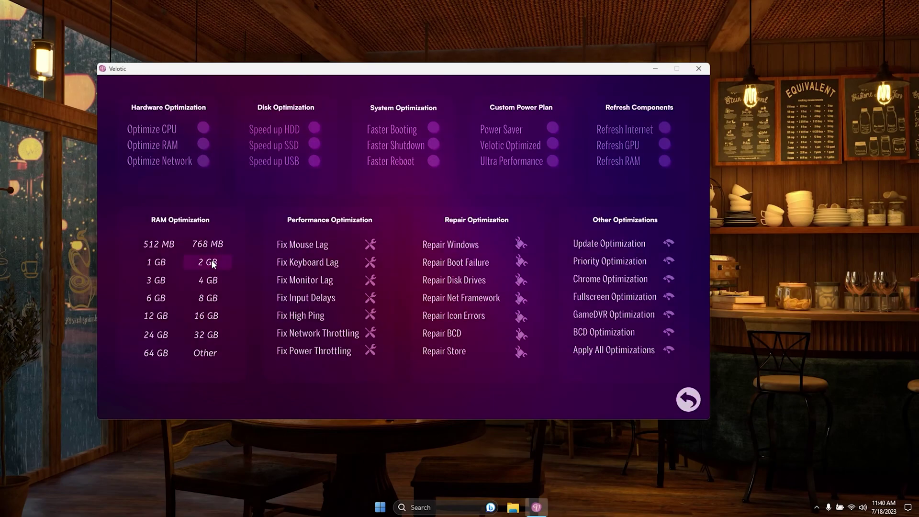
click(203, 129)
click(508, 286)
click(204, 145)
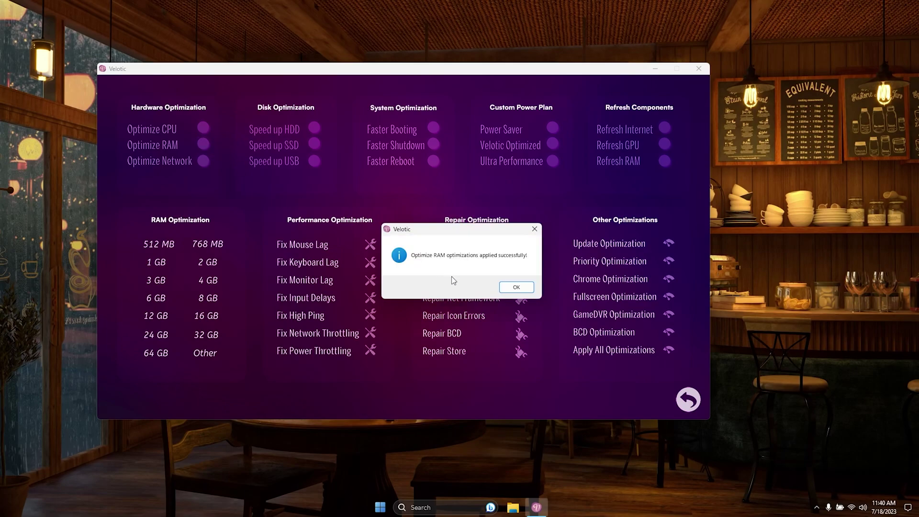
click(510, 288)
- Apply the network, SSD, Faster Booting and Faster Shutdown optimizations and the Ultra Performance power plan
click(204, 160)
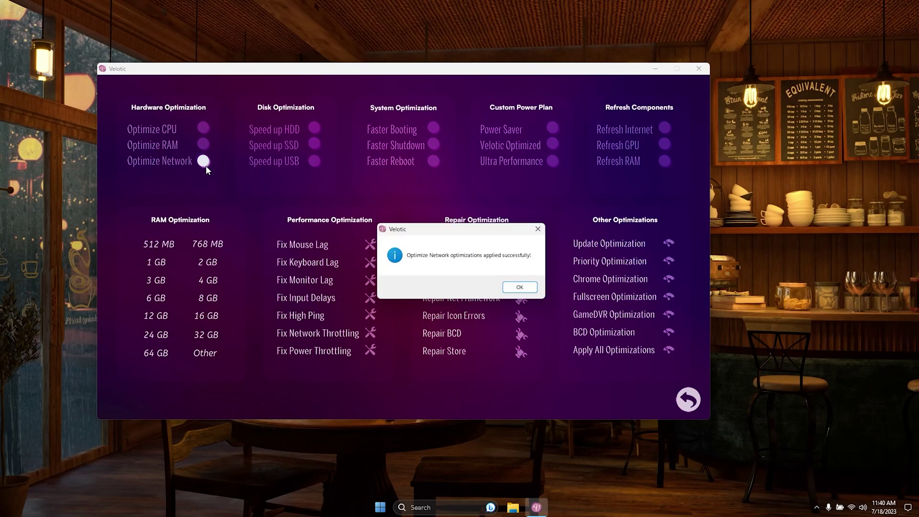
click(520, 285)
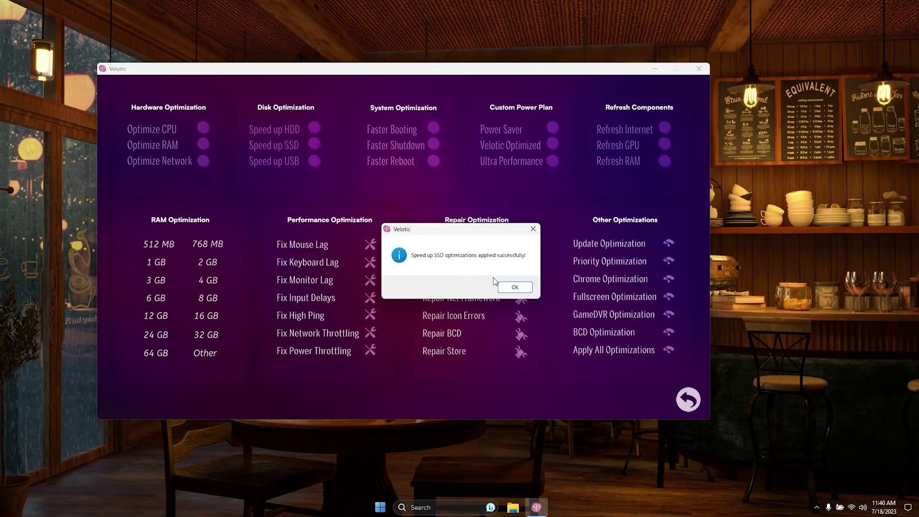
click(515, 287)
click(433, 128)
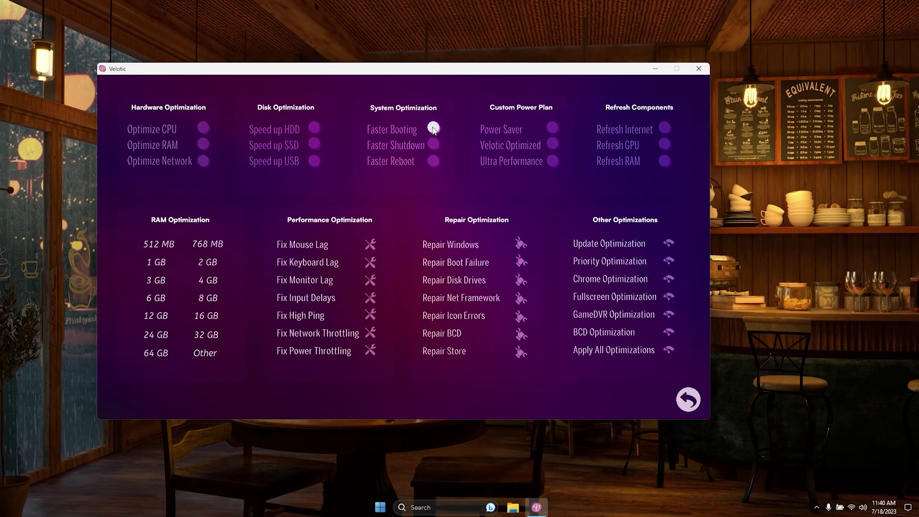
click(515, 287)
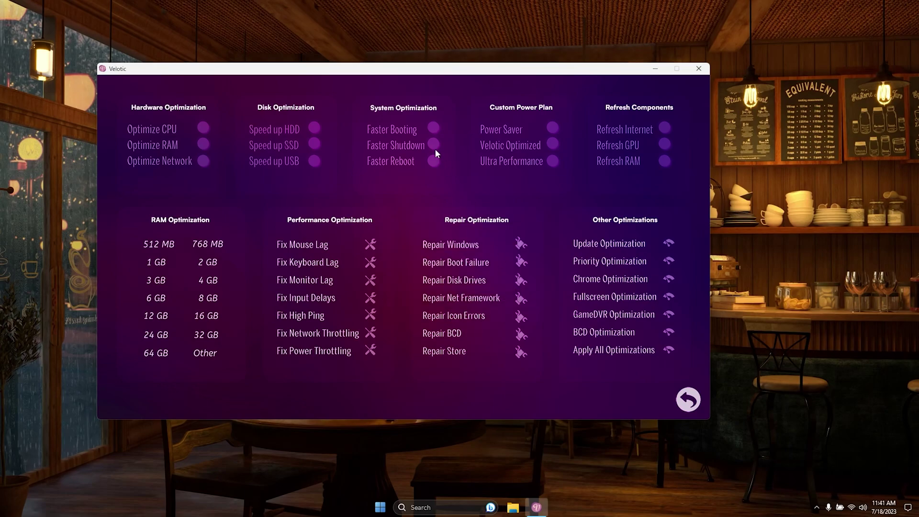
click(433, 145)
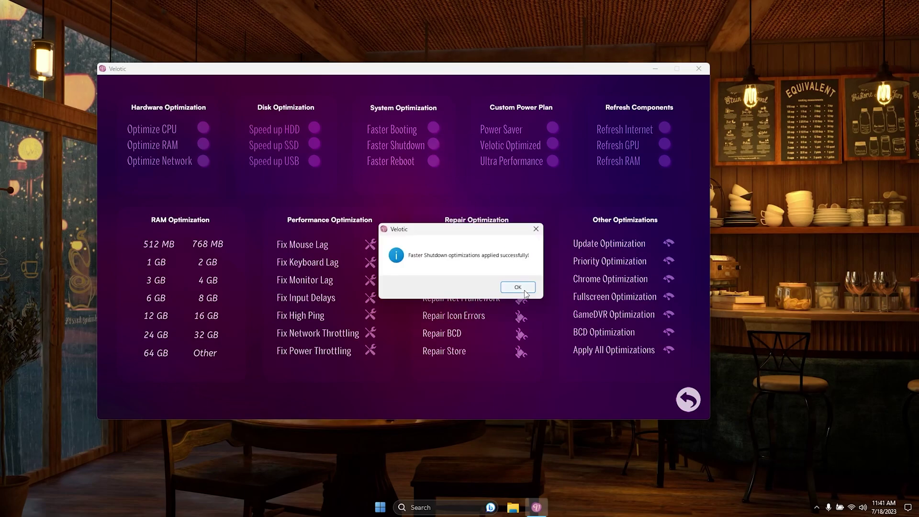
click(515, 287)
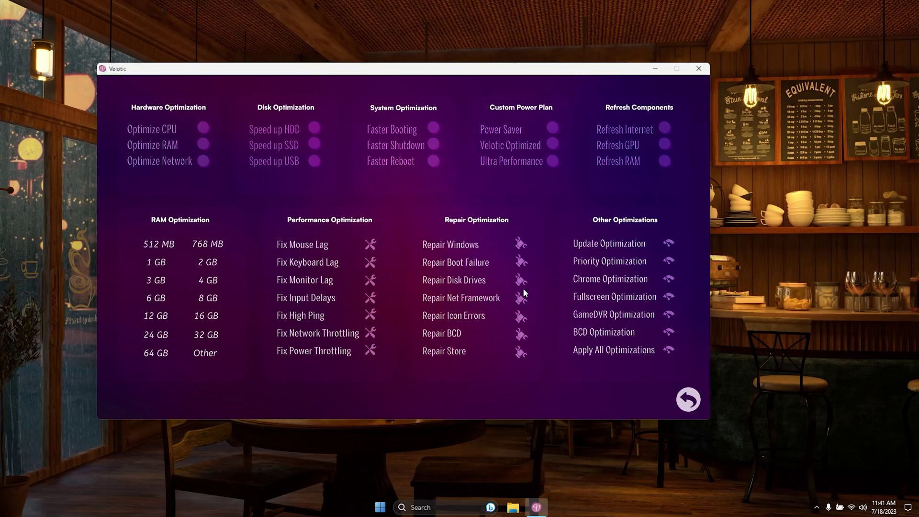
click(552, 143)
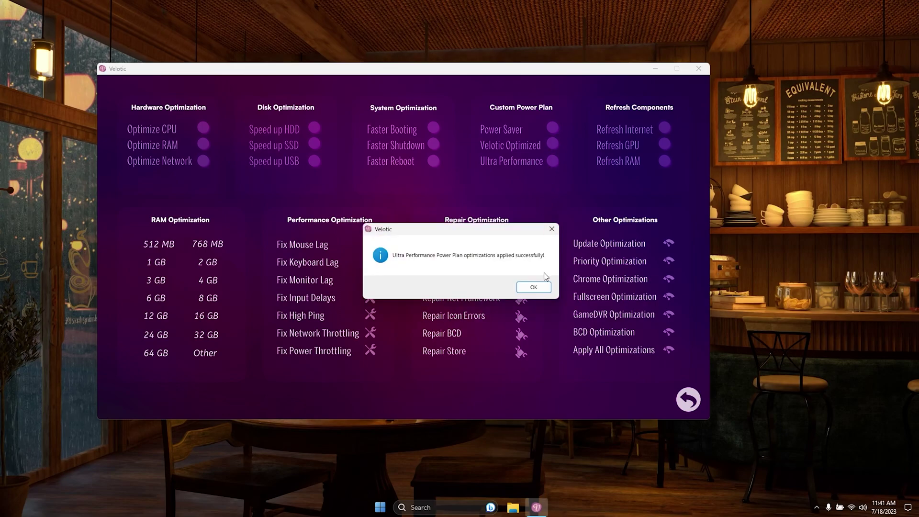
click(535, 286)
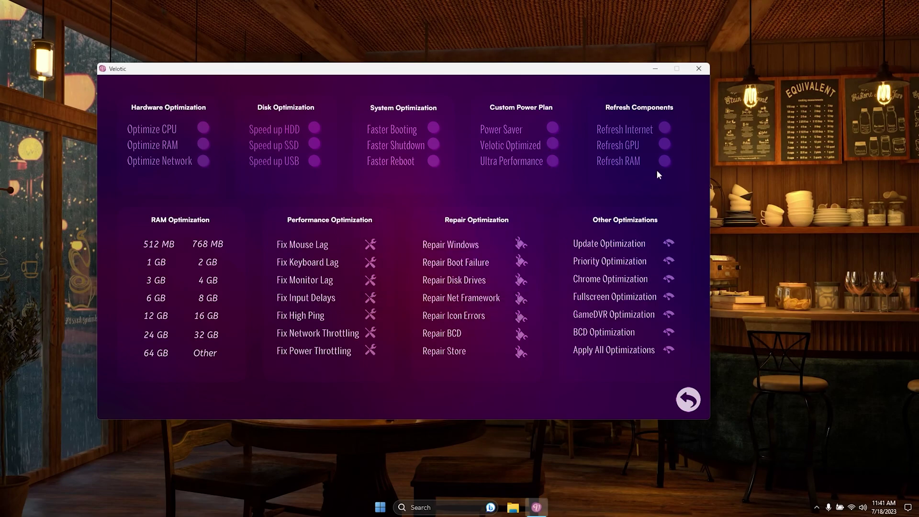
- Refresh the internet components and apply the Other RAM optimization
click(664, 128)
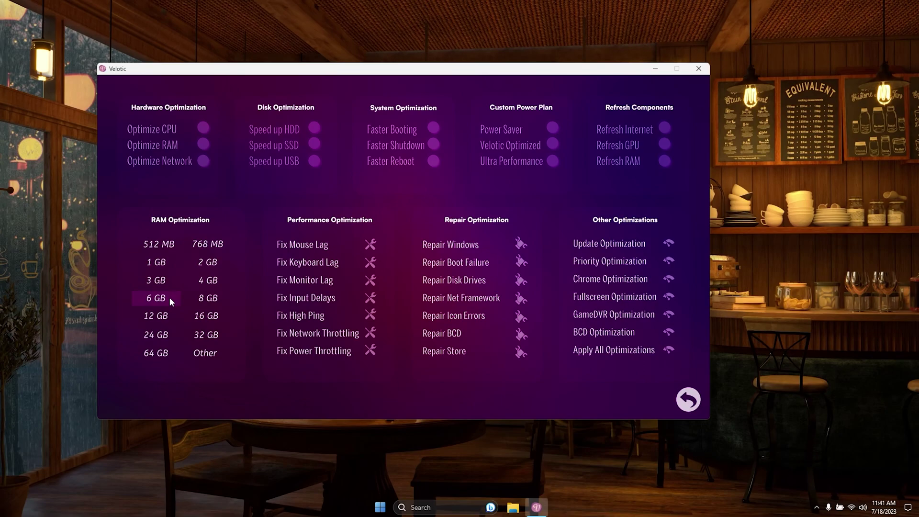
click(204, 356)
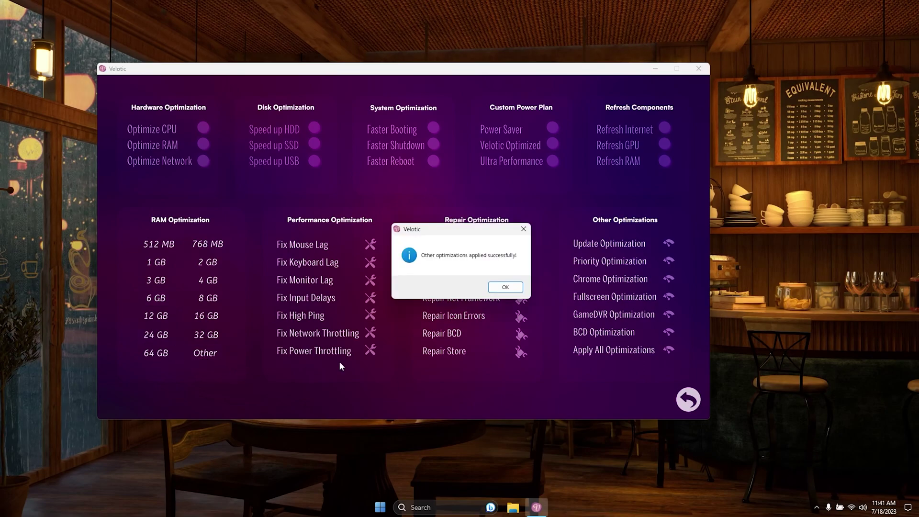
click(495, 286)
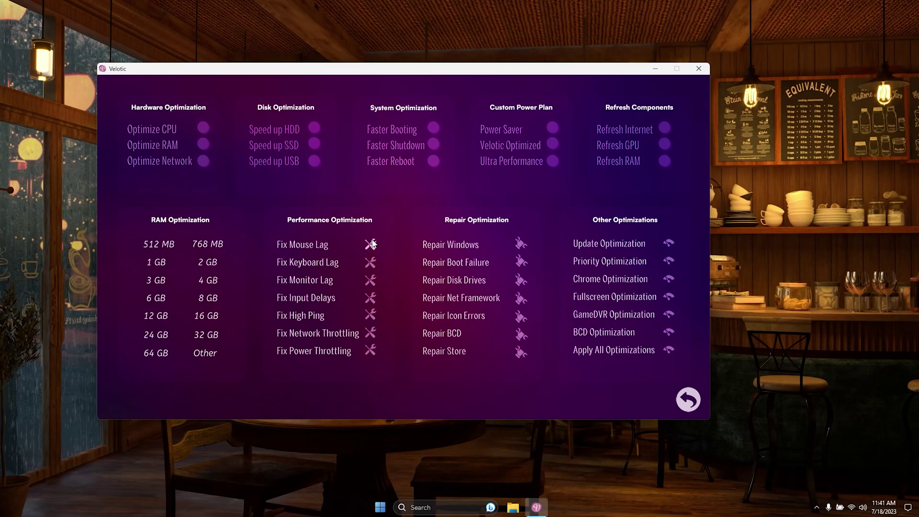
- Apply the Fix Power Throttling and Chrome Optimization tweaks
click(370, 350)
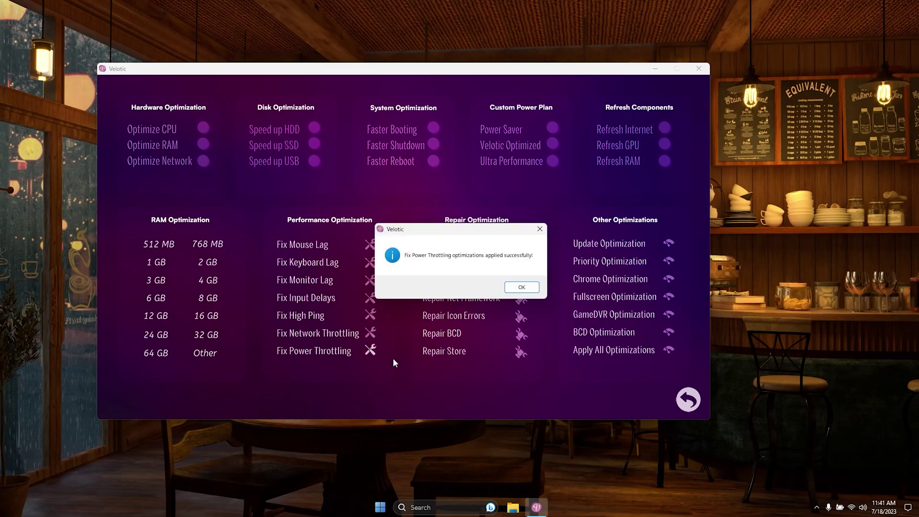
click(515, 288)
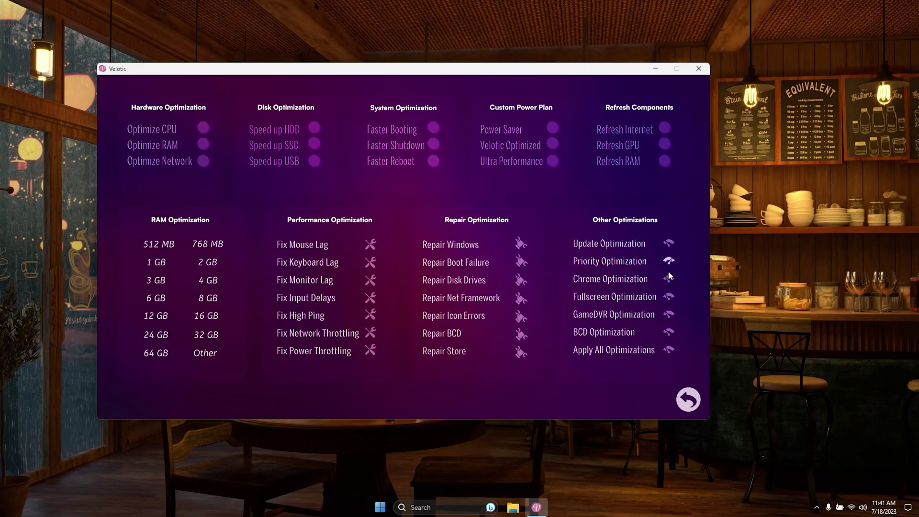
click(665, 297)
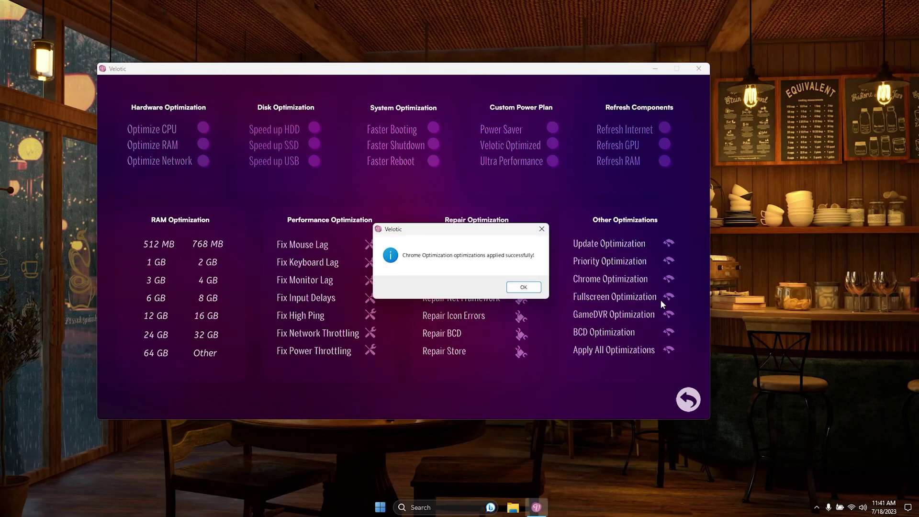
click(525, 288)
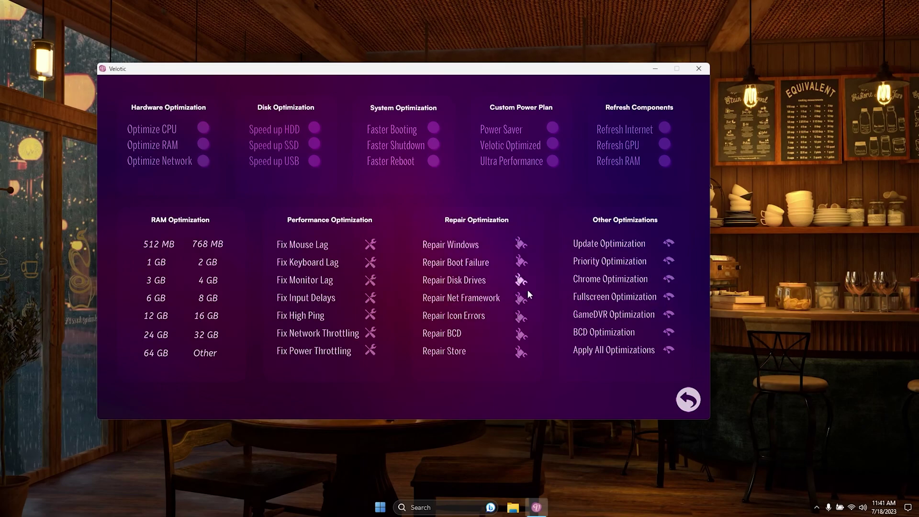
- Check Local Disk (C:) properties: 32.9 GB used, 26.2 GB free of 59.2 GB, then close them
click(687, 399)
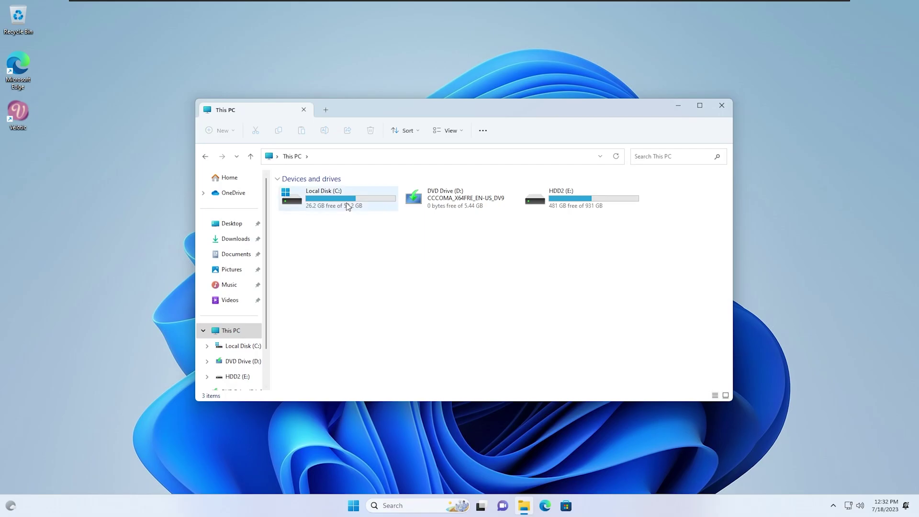
right_click(348, 206)
click(400, 341)
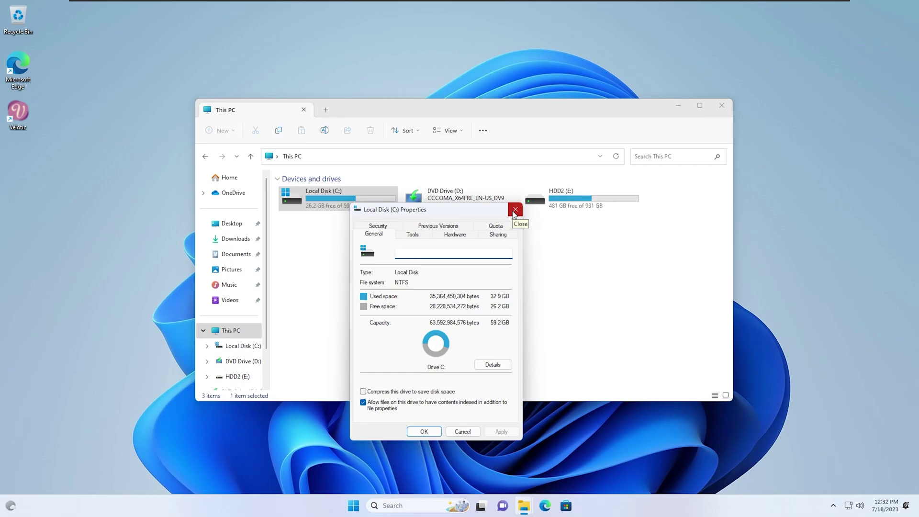
click(514, 210)
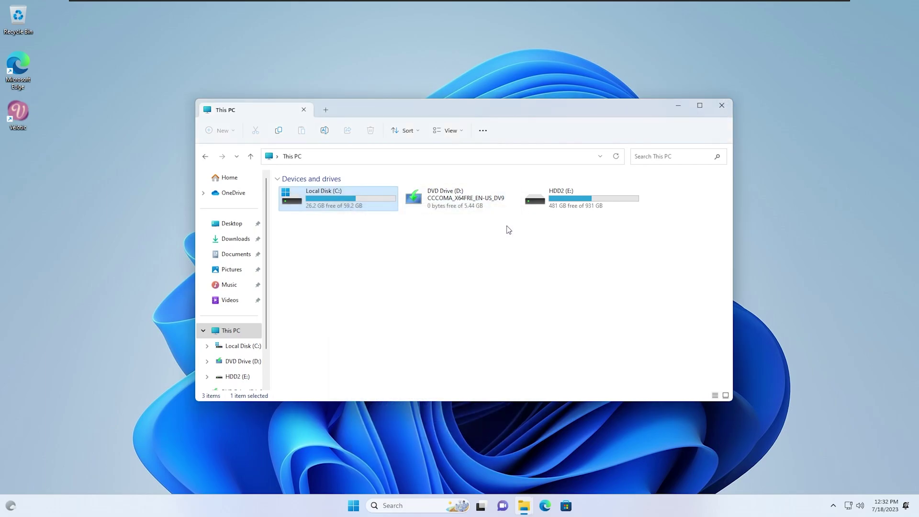
click(353, 506)
click(572, 225)
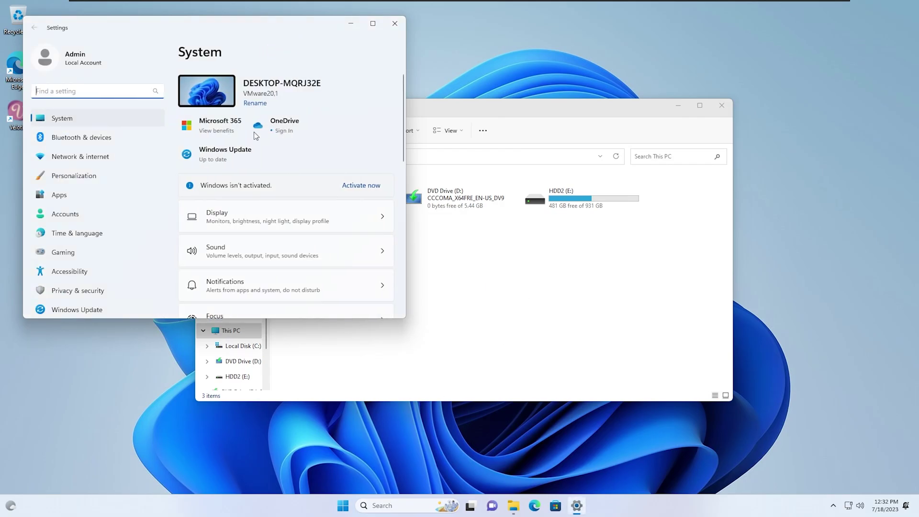
click(130, 194)
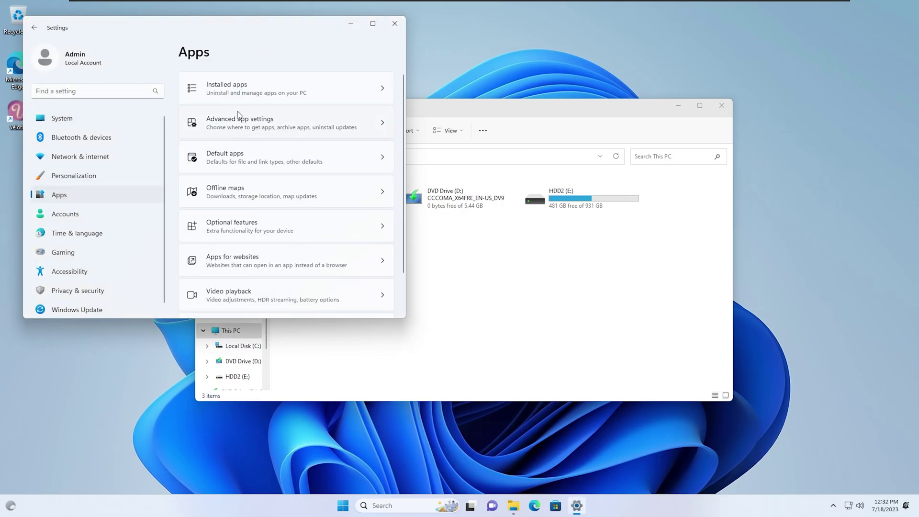
click(262, 90)
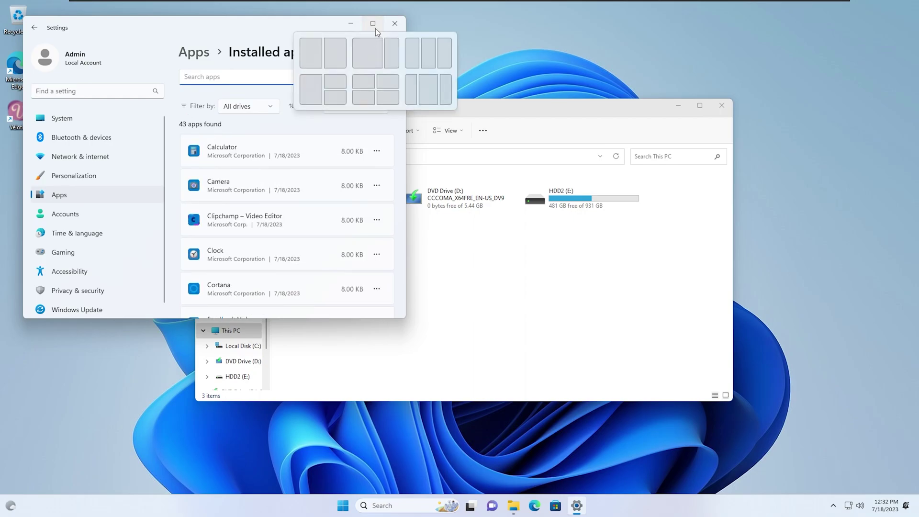
click(372, 24)
scroll(788, 297, down, 10)
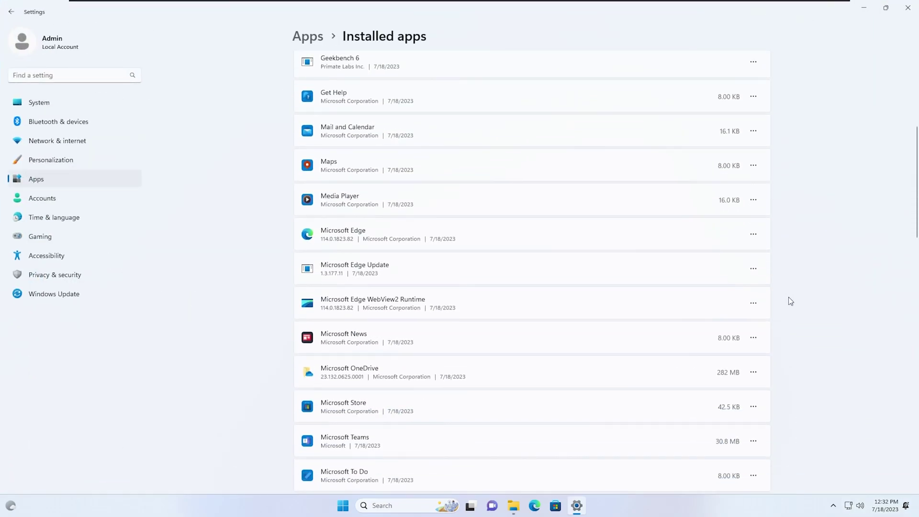
scroll(788, 297, down, 12)
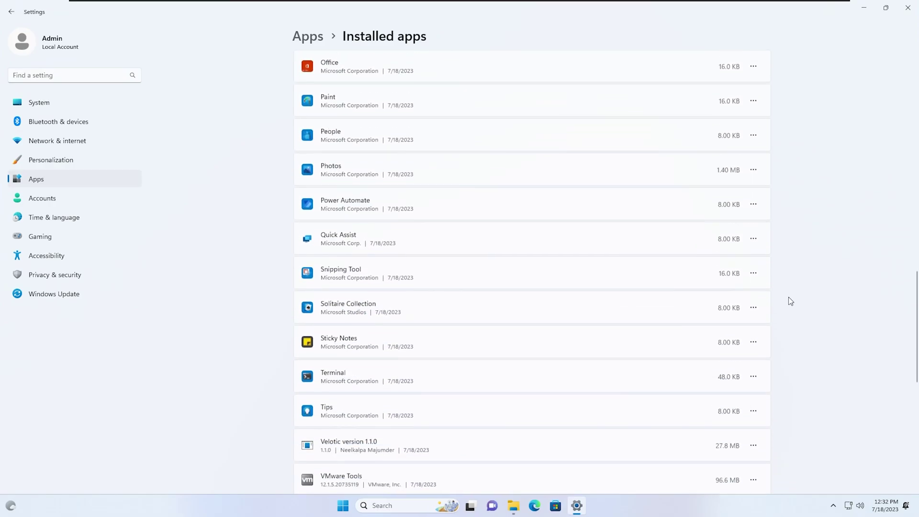
scroll(790, 300, up, 15)
scroll(789, 300, up, 10)
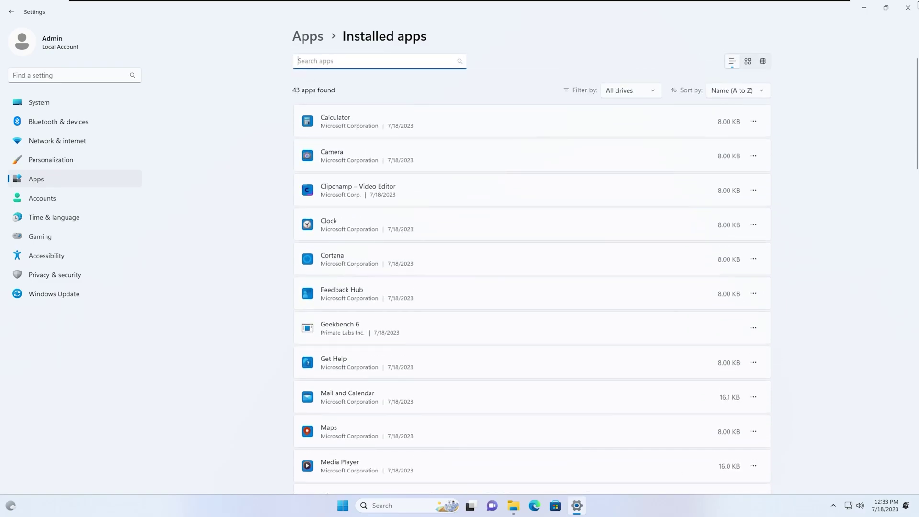
click(911, 12)
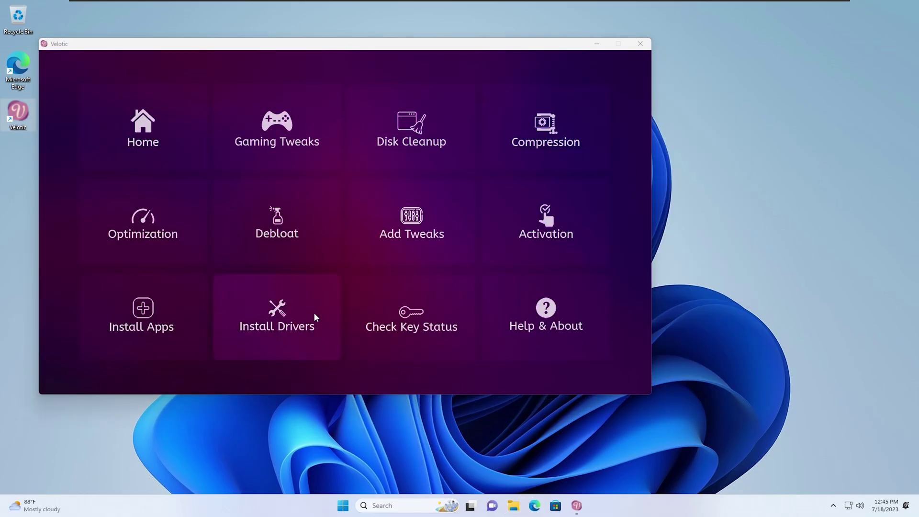
- Apply the Normal Debloat, then confirm Local Disk (C:) shows 6.65 GB used and 52.5 GB free
click(291, 236)
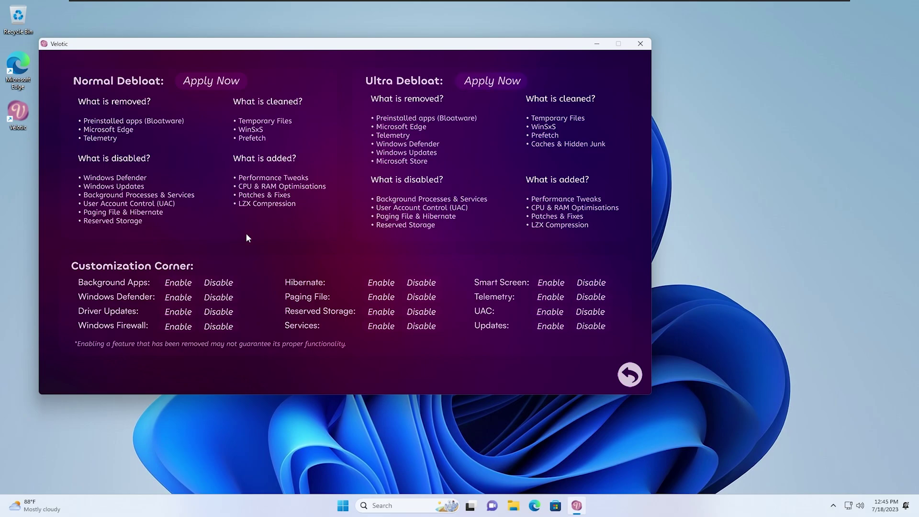
click(208, 85)
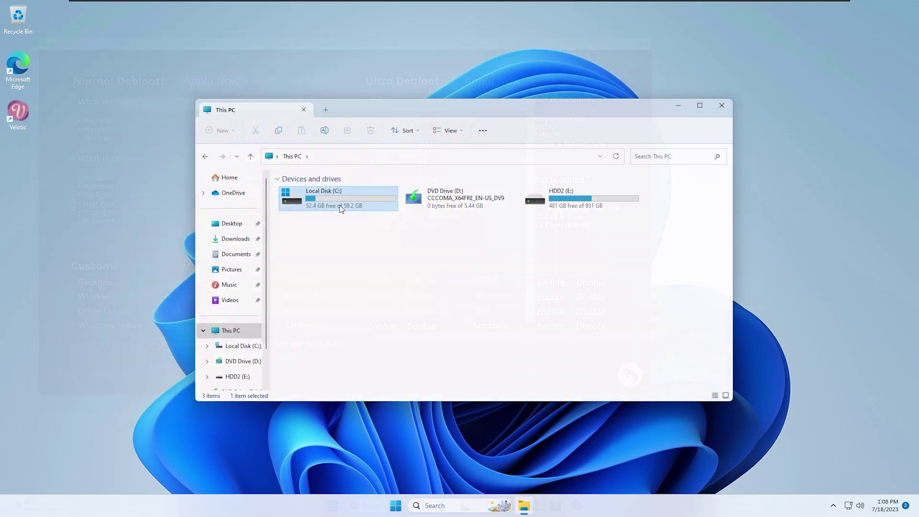
right_click(339, 205)
click(370, 343)
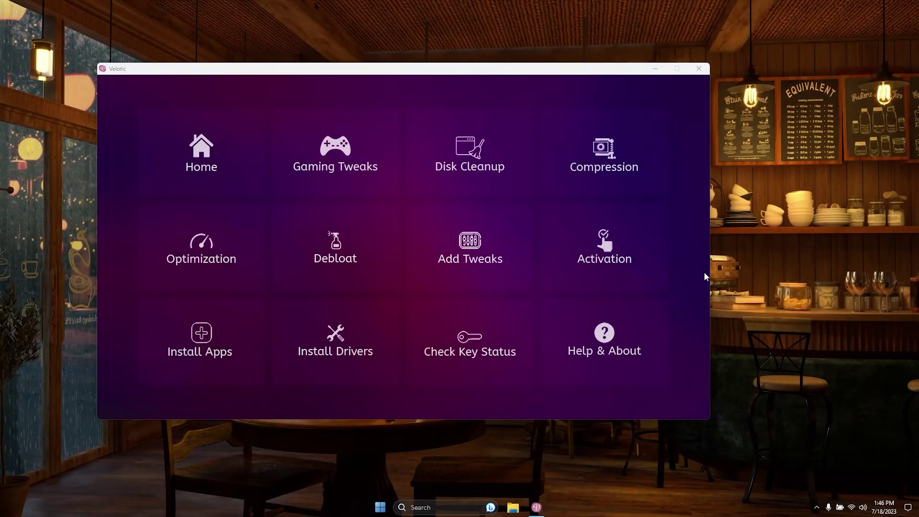
- Open the Add Tweaks page listing Windows 11/10 tweaks, Adblocker and User Tweaks
click(484, 265)
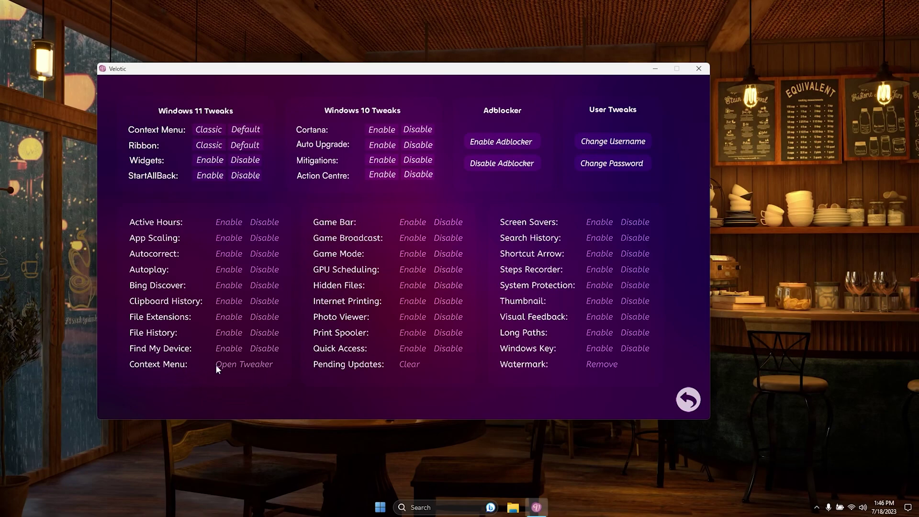
- Add God Mode to the desktop context menu and verify it appears there
click(234, 364)
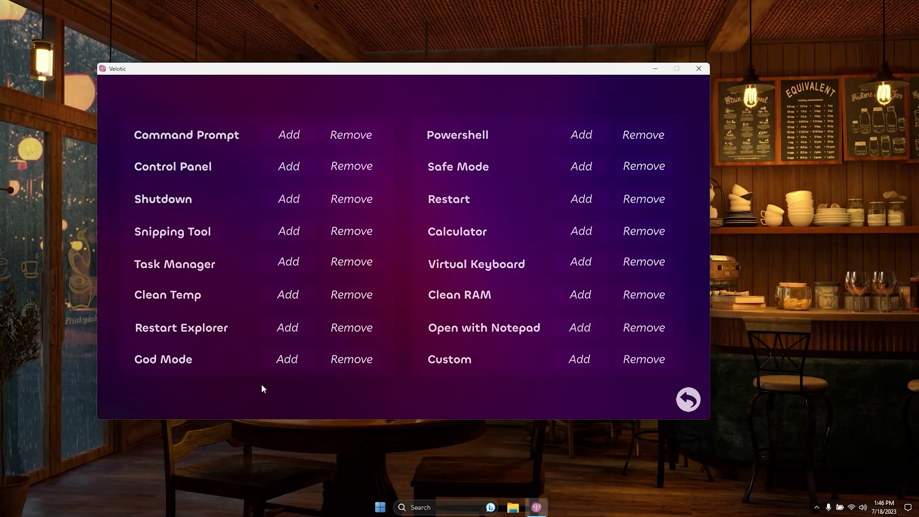
right_click(8, 308)
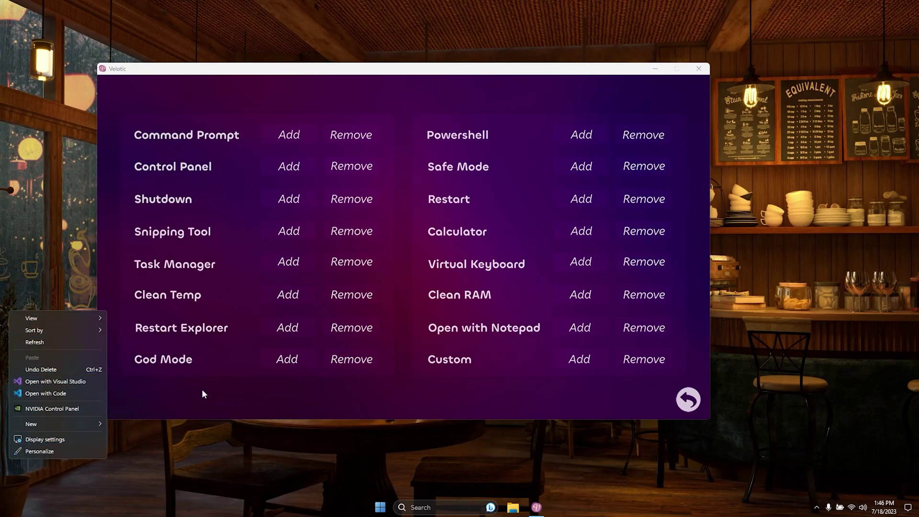
click(235, 397)
click(282, 360)
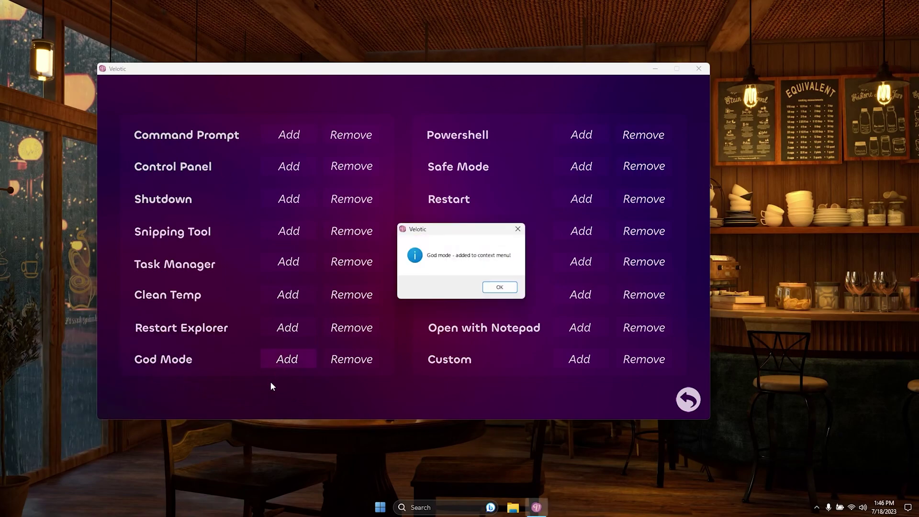
click(499, 287)
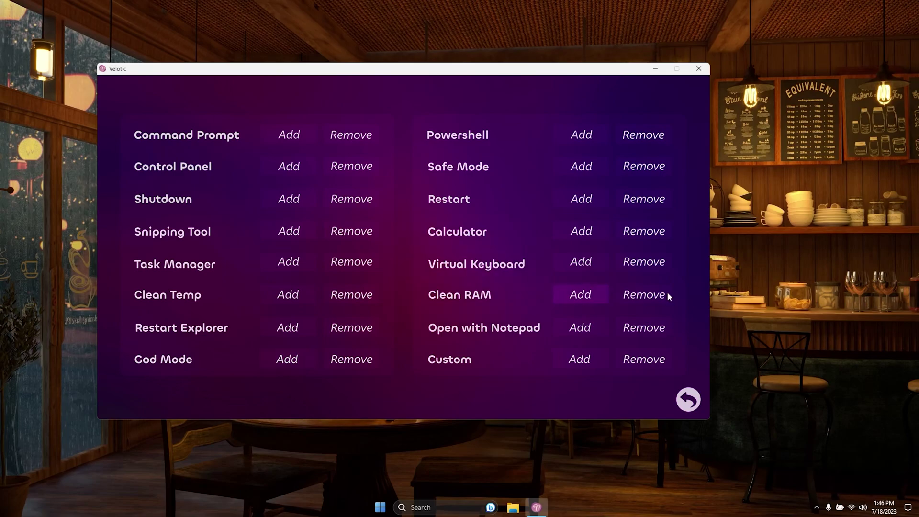
right_click(736, 272)
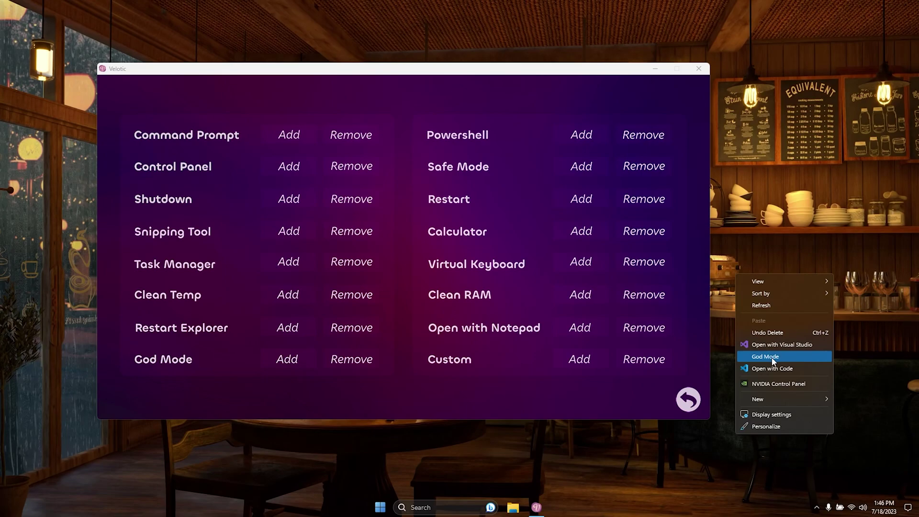
click(487, 390)
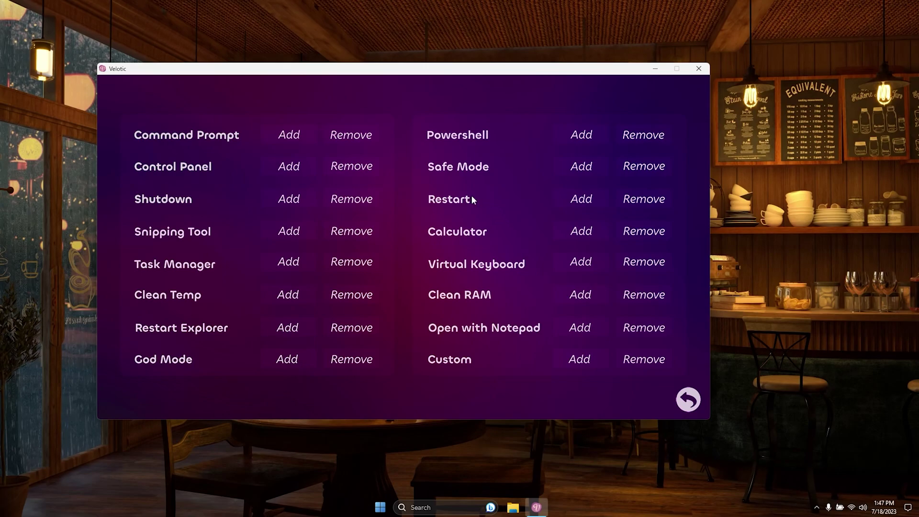
- Add a Reboot entry to the desktop context menu and verify it appears
click(568, 204)
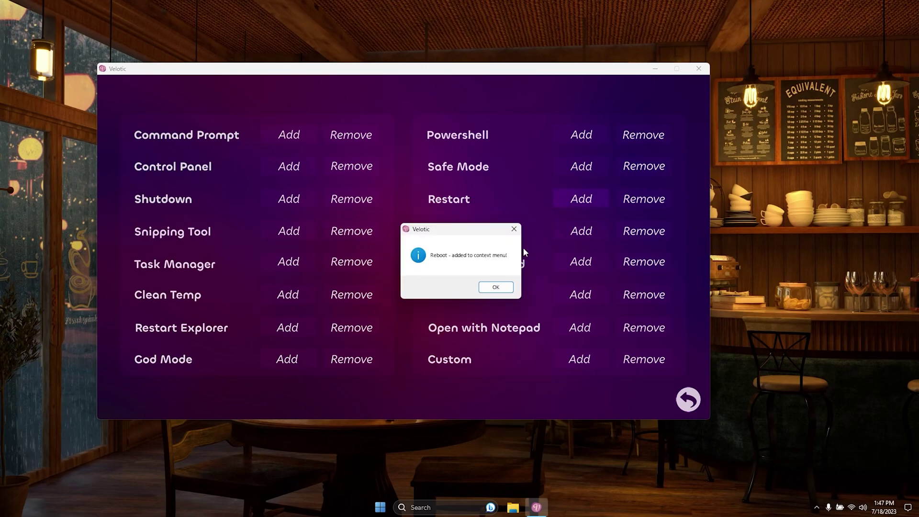
click(501, 288)
right_click(814, 279)
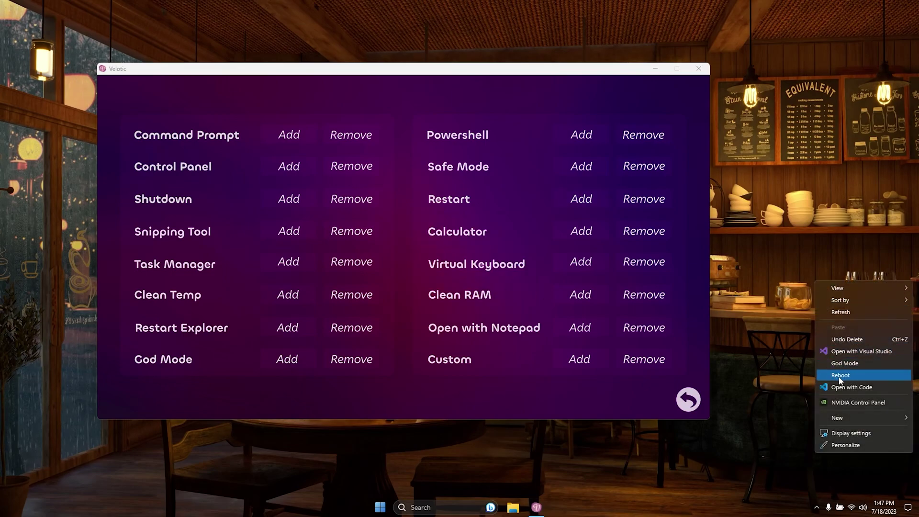
click(777, 371)
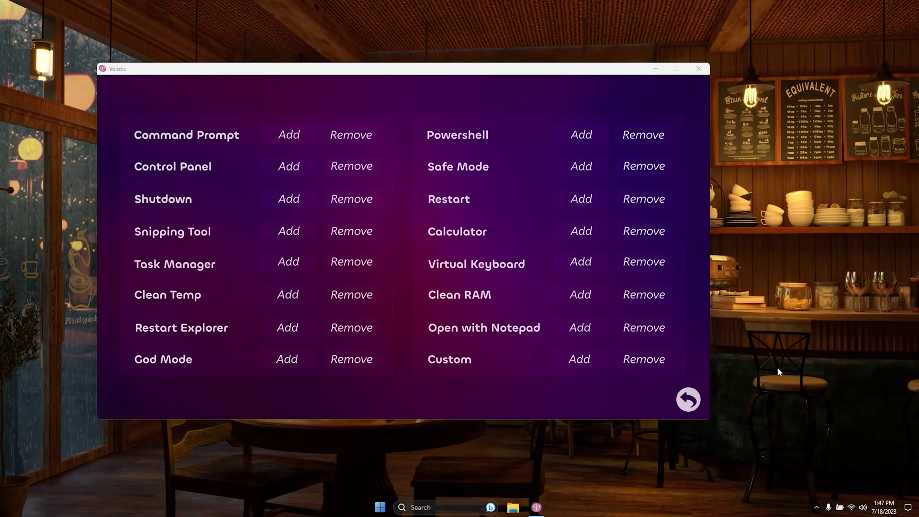
- Enable Windows Photo Viewer on the tweaks page, then go back to the main menu
click(687, 395)
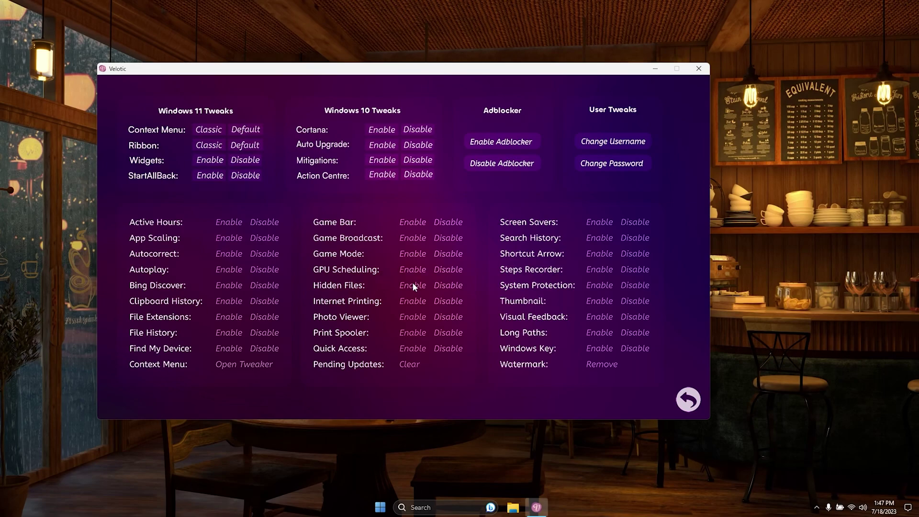
click(411, 317)
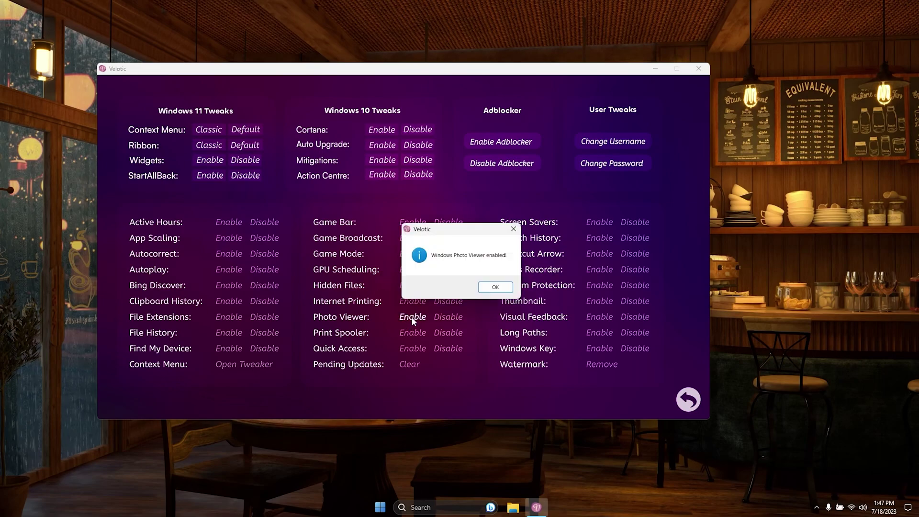
click(507, 289)
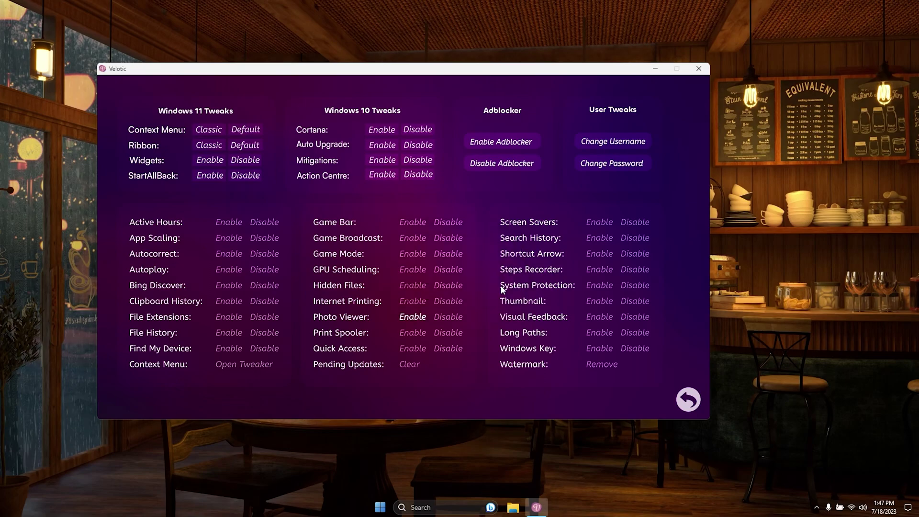
click(686, 399)
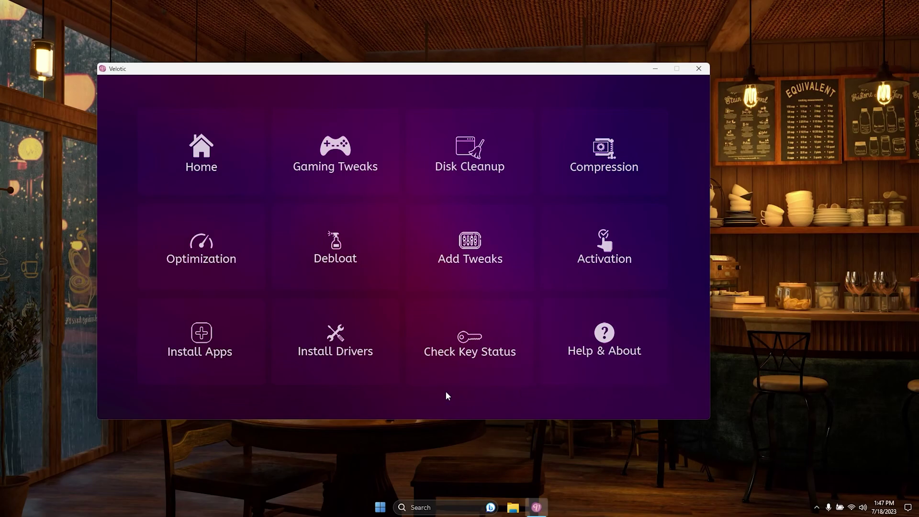
- Install Opera from Install Apps and drag its new desktop shortcut lower on the left
click(176, 350)
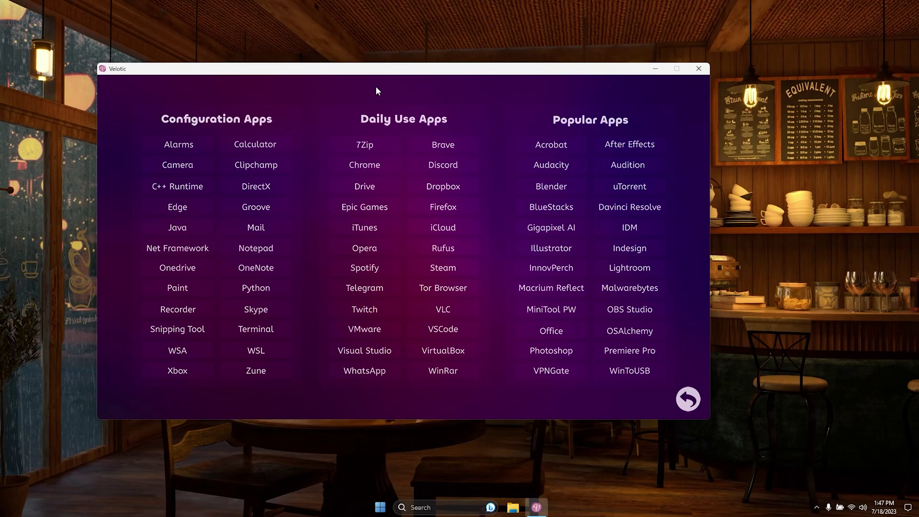
click(361, 249)
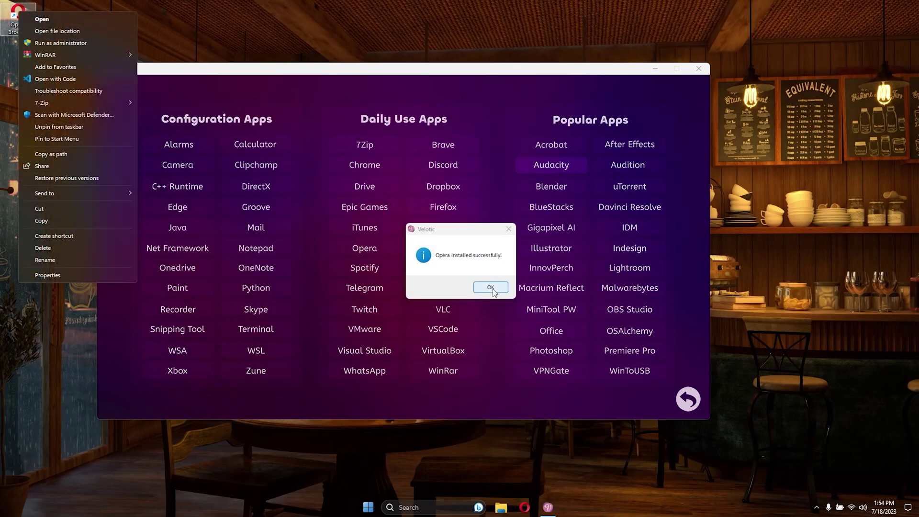
click(492, 289)
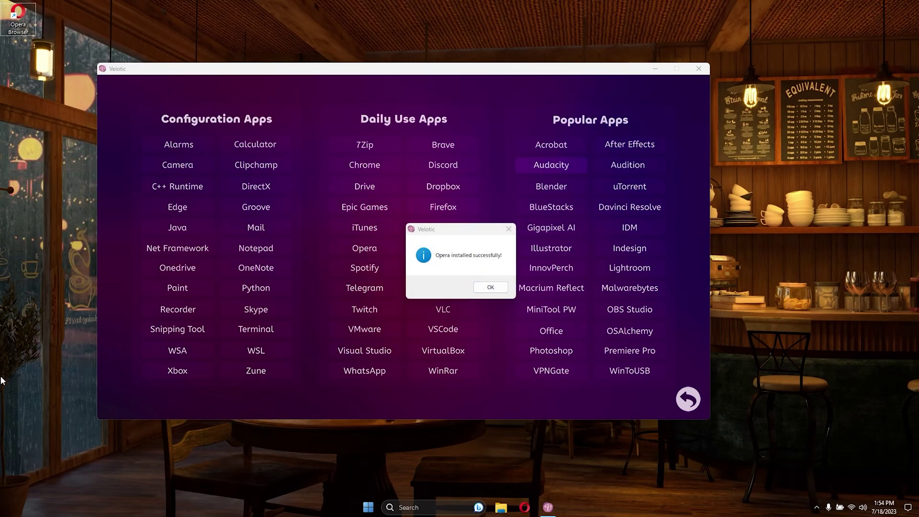
click(489, 288)
drag(15, 22, 44, 252)
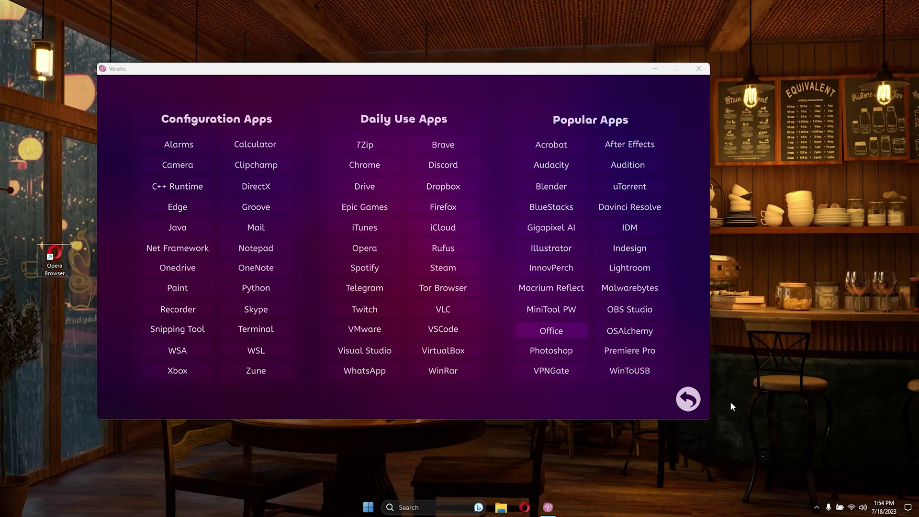
click(692, 400)
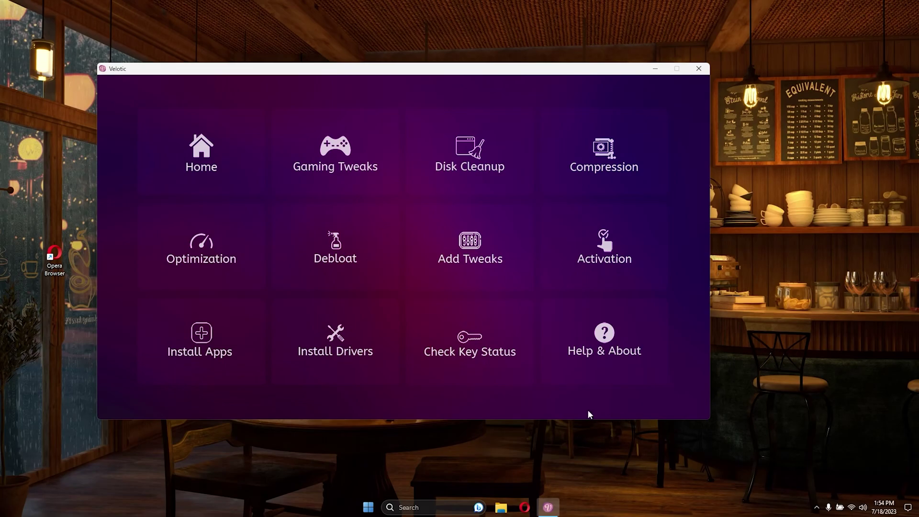
- View the licence key status details, then return to the main menu
click(486, 347)
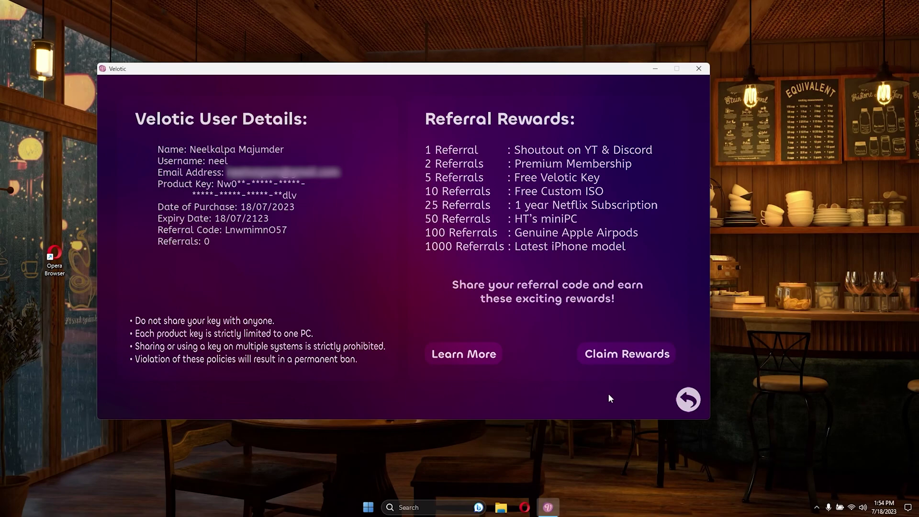
click(683, 400)
- Open Help & About and read the full License Agreement
click(623, 337)
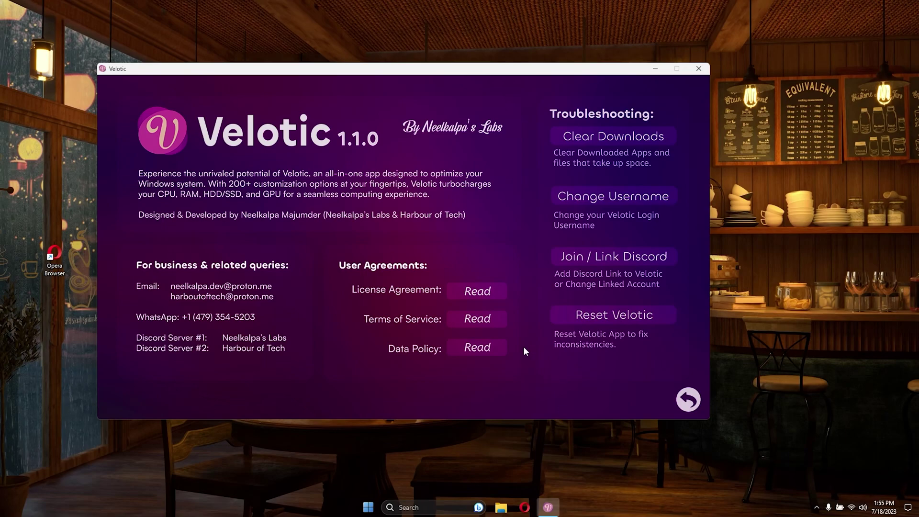
click(488, 296)
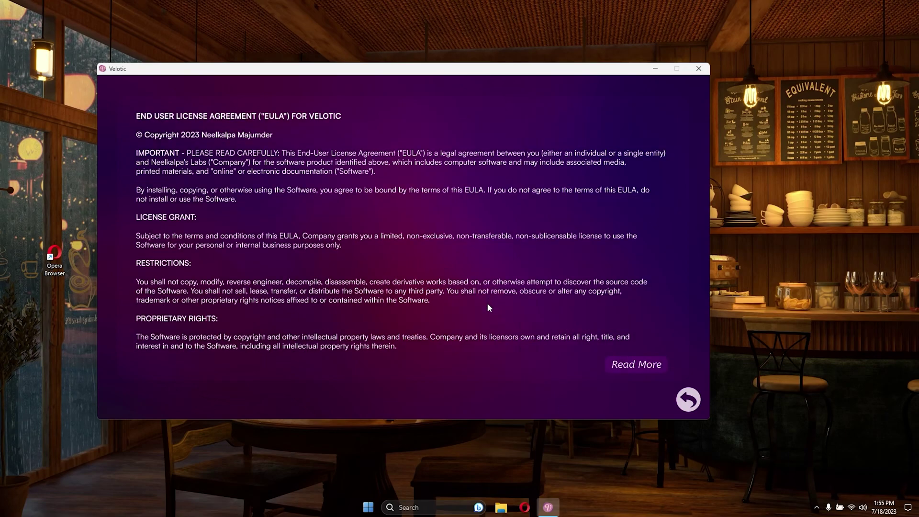
click(623, 363)
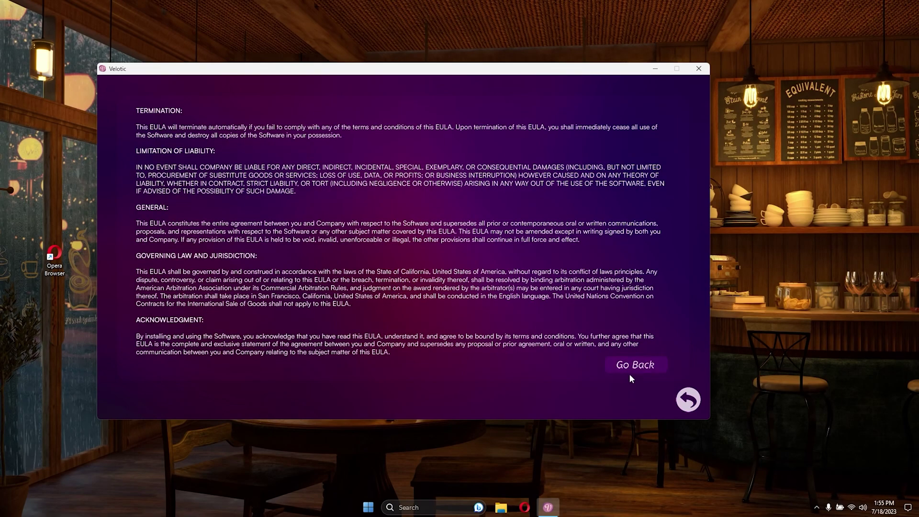
click(631, 366)
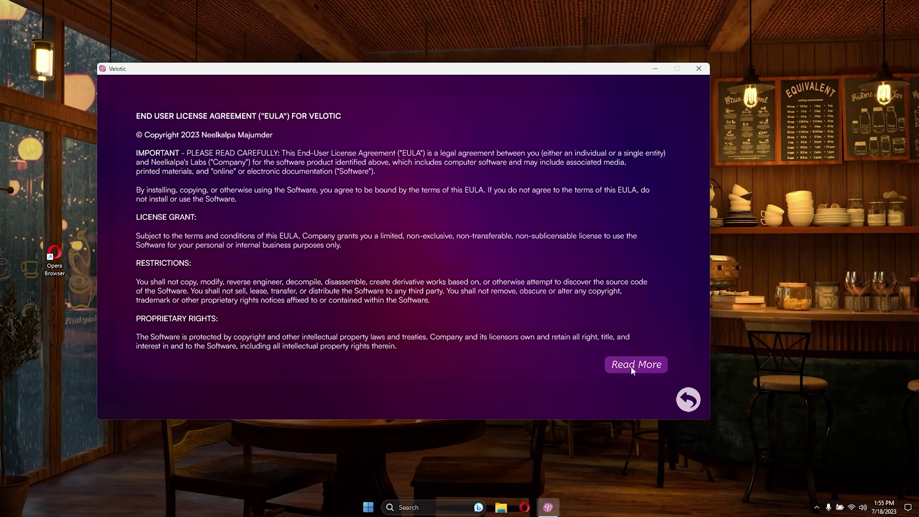
click(689, 400)
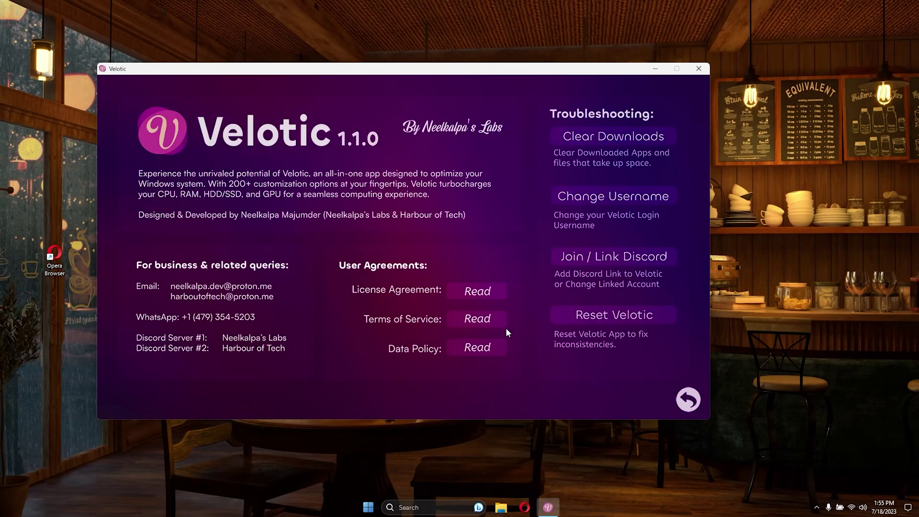
- Read the Terms of Service and the full Data Policy, then return to the main menu
click(492, 320)
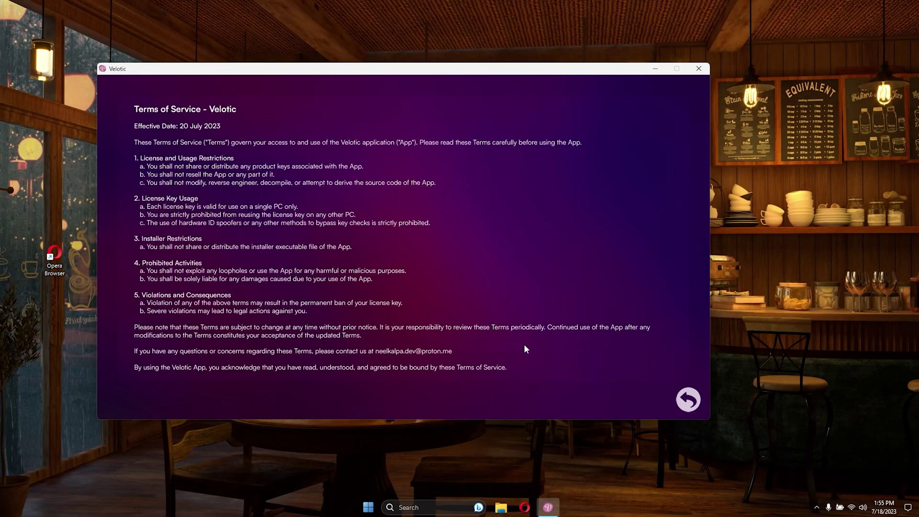
click(681, 399)
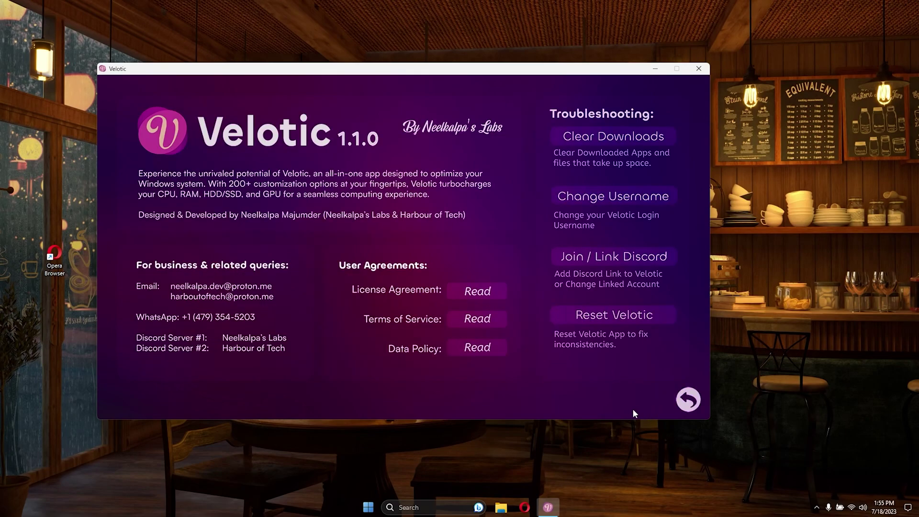
click(494, 349)
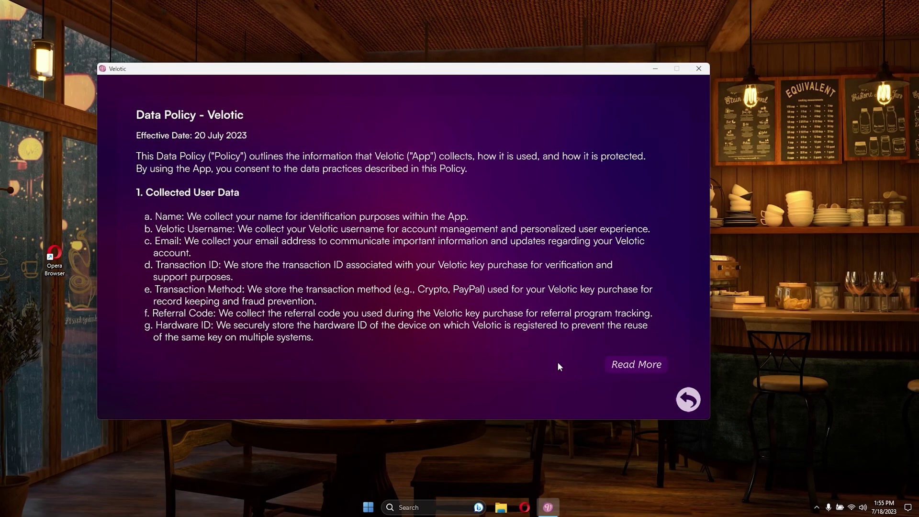
click(628, 366)
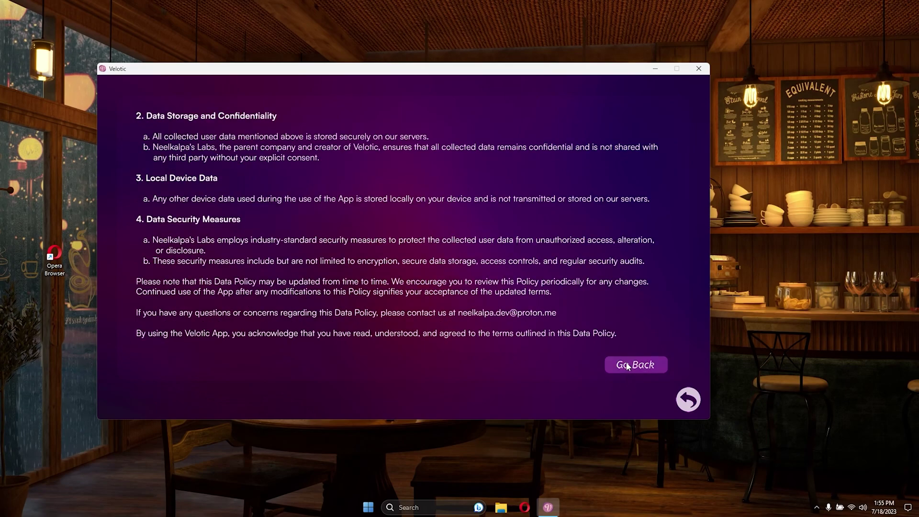
click(628, 366)
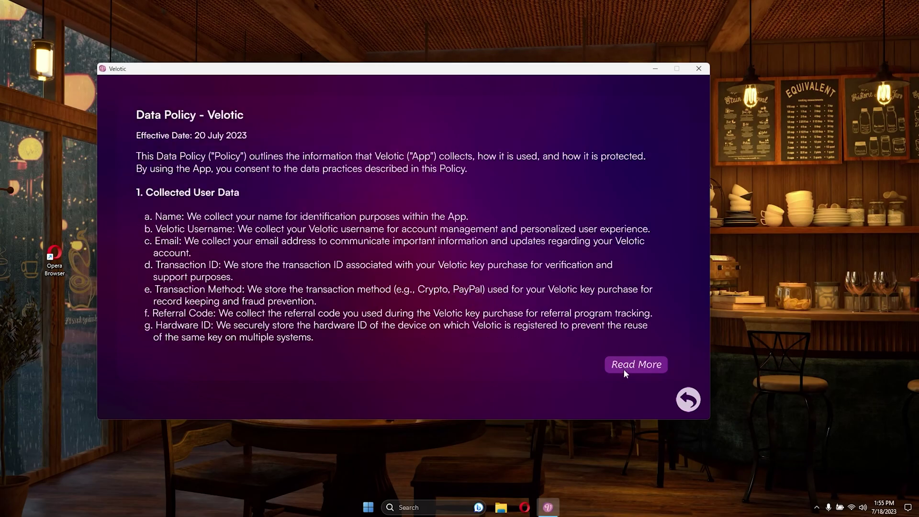
double_click(688, 400)
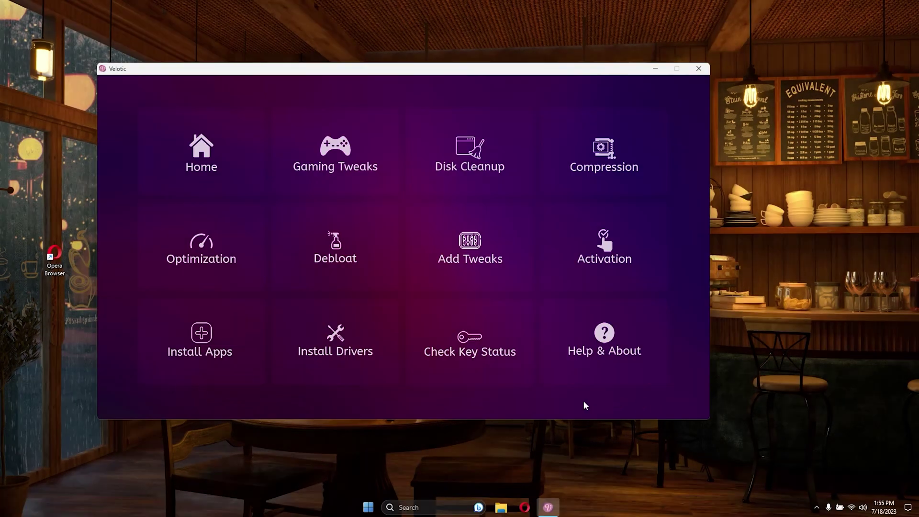